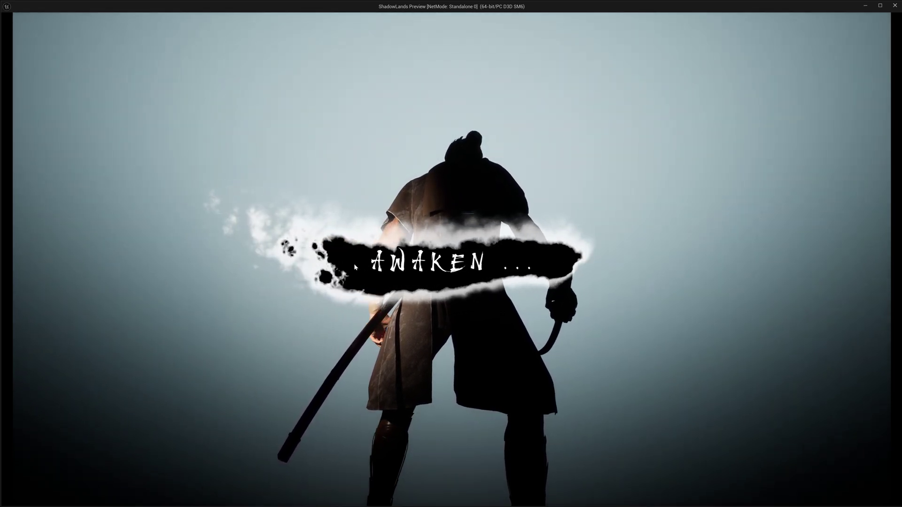
Preview the finished game's main menu by continuing past the Awaken start screen
{"action": "left_click", "coordinate": [525, 263]}
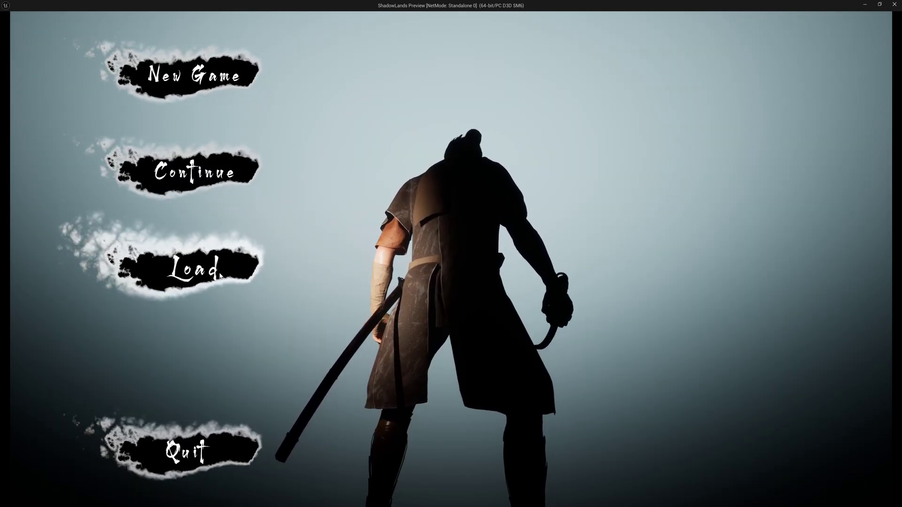
{"action": "key", "text": "Return"}
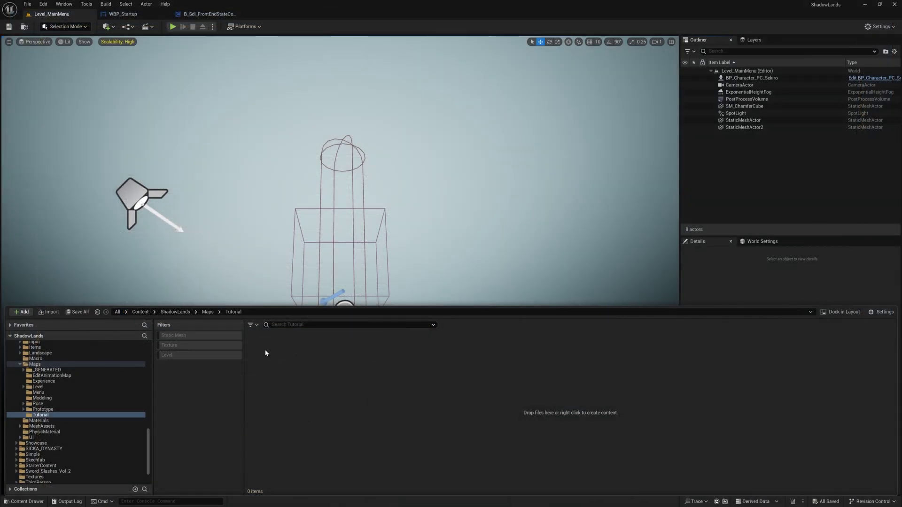
Create a level named MenuTutorial in the Tutorial folder, save it and open it
{"action": "right_click", "coordinate": [354, 372]}
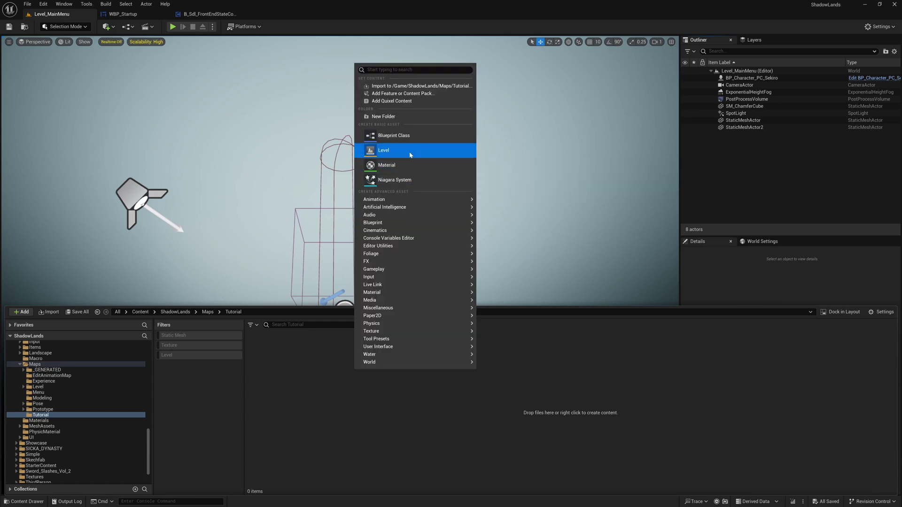
{"action": "left_click", "coordinate": [380, 149]}
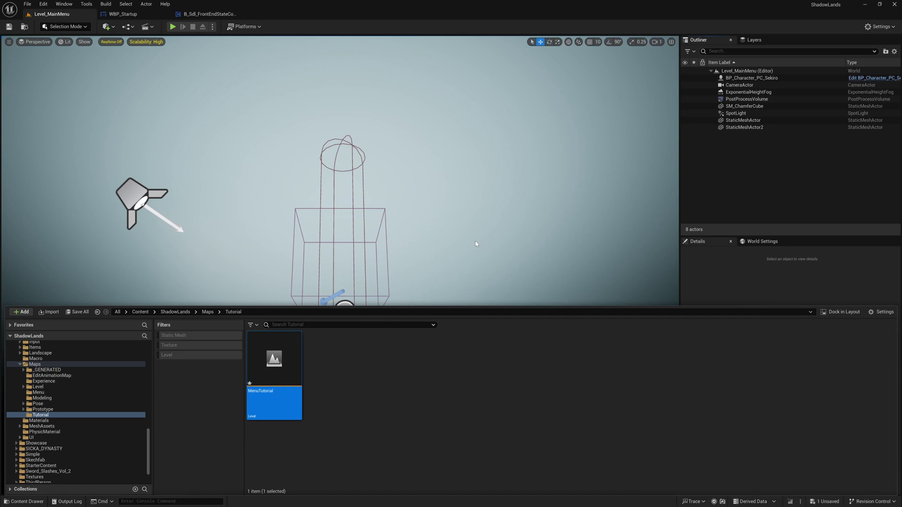
{"action": "double_click", "coordinate": [289, 351]}
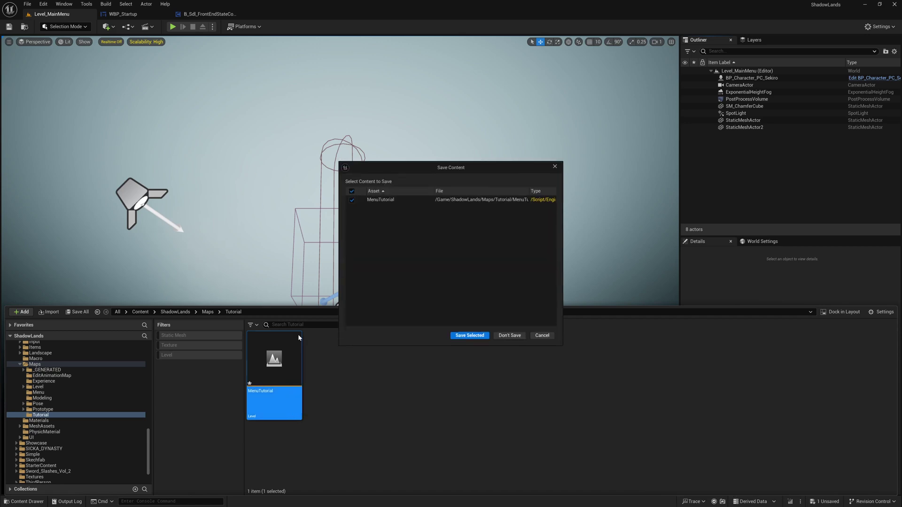
{"action": "left_click", "coordinate": [454, 334]}
{"action": "left_click", "coordinate": [360, 218]}
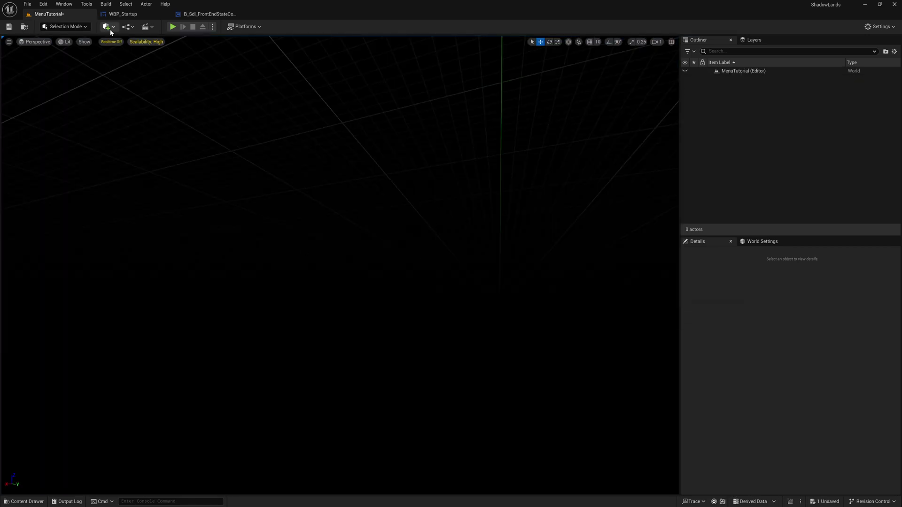
Search the placeable actors for fog and add an Exponential Height Fog to the empty level
{"action": "left_click", "coordinate": [107, 26]}
{"action": "type", "text": "fo"}
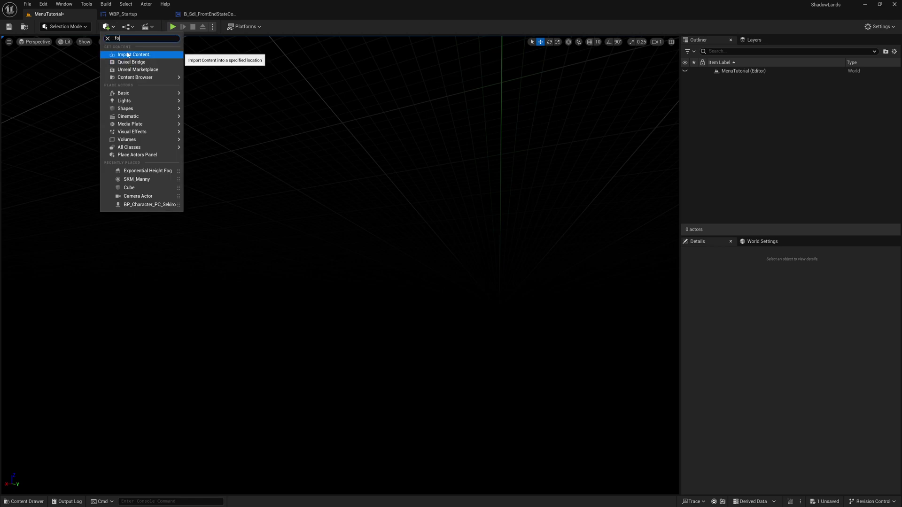
{"action": "type", "text": "g"}
{"action": "left_click", "coordinate": [135, 47]}
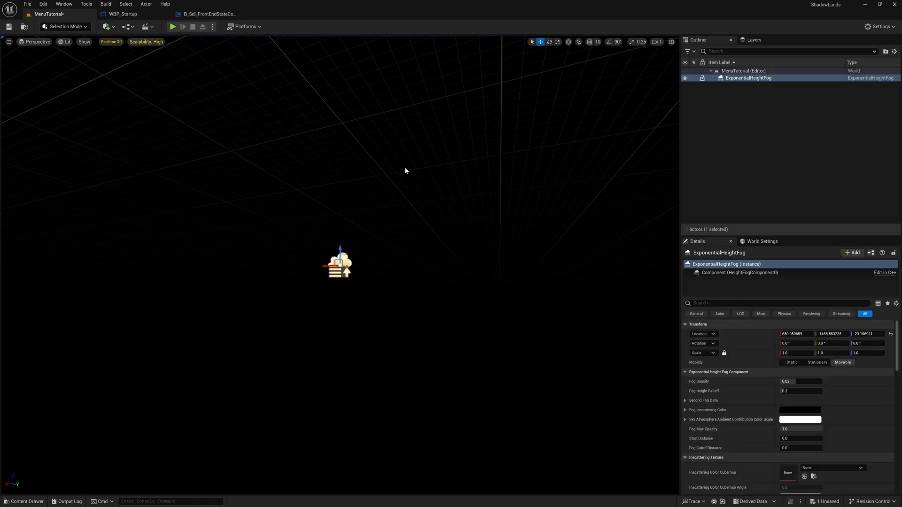
Set the fog's inscattering colour to a light grey-blue, sRGB hex 929DA3FF
{"action": "scroll", "coordinate": [853, 400], "scroll_direction": "down", "scroll_amount": 1}
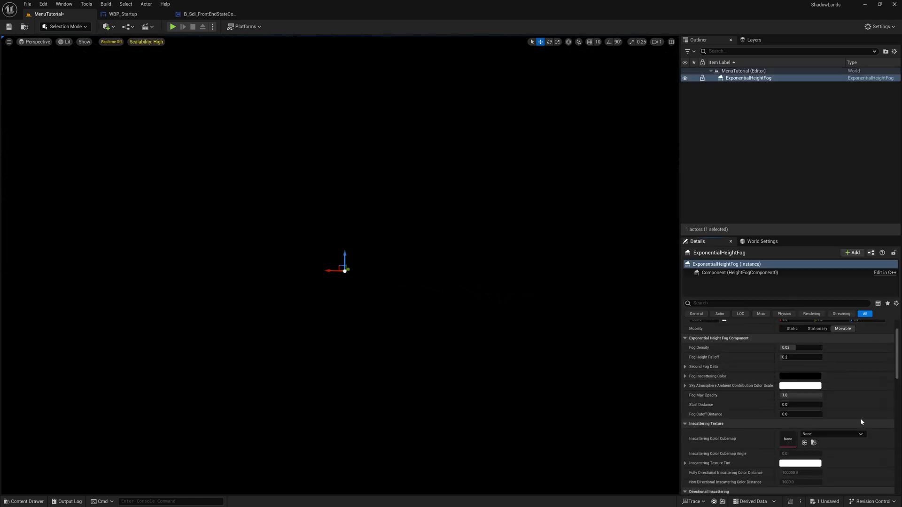
{"action": "left_click", "coordinate": [805, 398]}
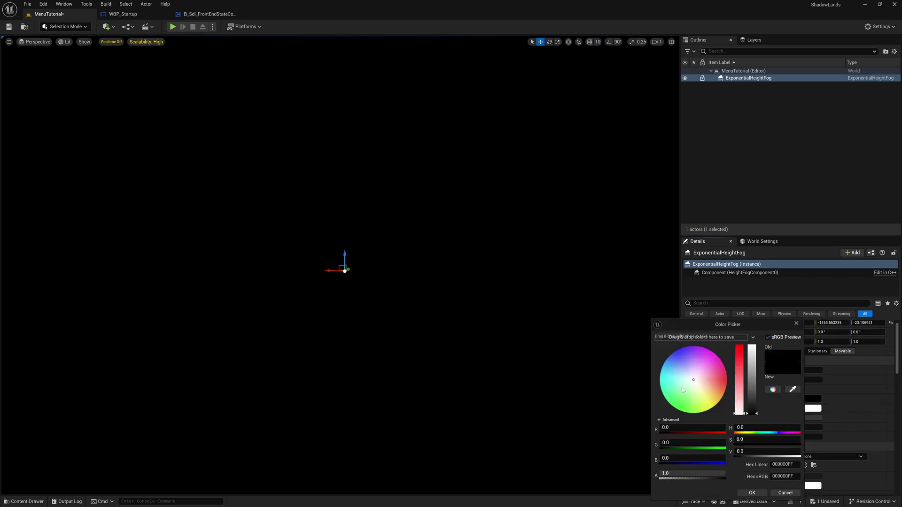
{"action": "left_click_drag", "start_coordinate": [693, 382], "coordinate": [689, 381]}
{"action": "left_click_drag", "start_coordinate": [751, 356], "coordinate": [760, 388]}
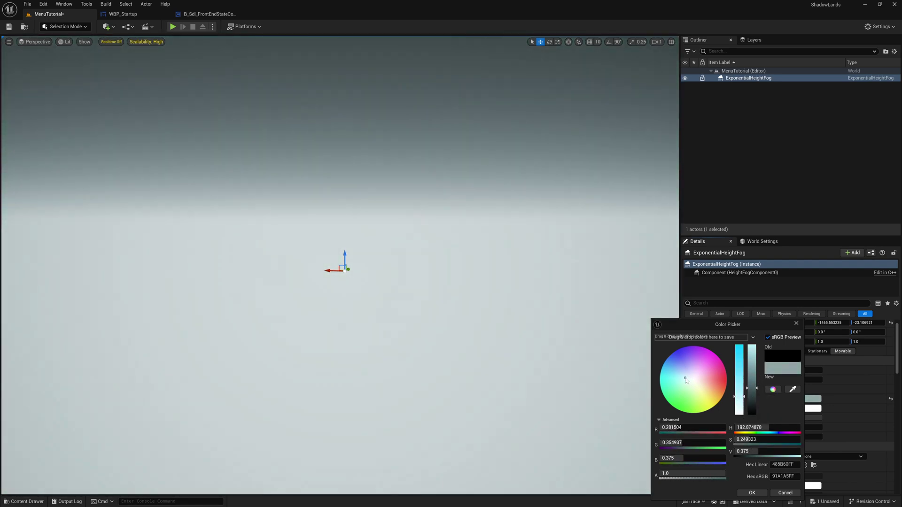
{"action": "left_click_drag", "start_coordinate": [754, 388], "coordinate": [753, 389]}
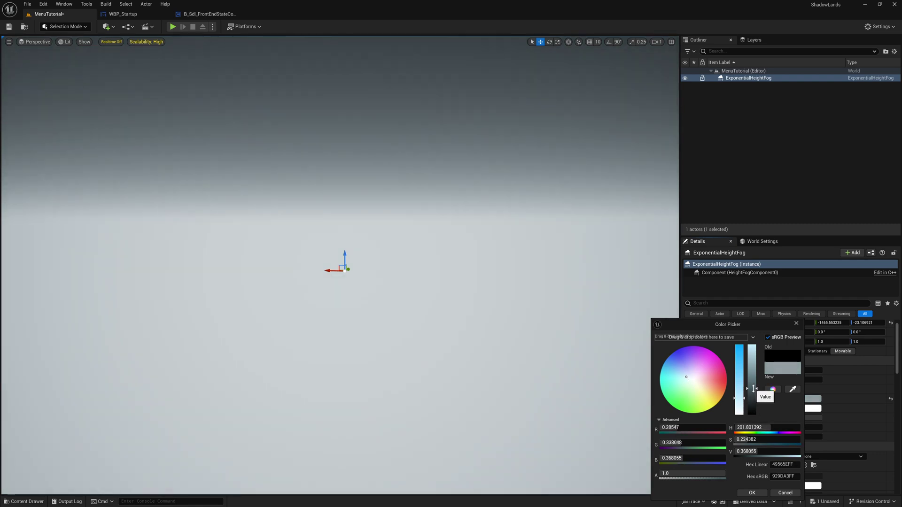
{"action": "left_click", "coordinate": [752, 493]}
Enable Volumetric Fog on the Exponential Height Fog
{"action": "scroll", "coordinate": [790, 442], "scroll_direction": "down", "scroll_amount": 5}
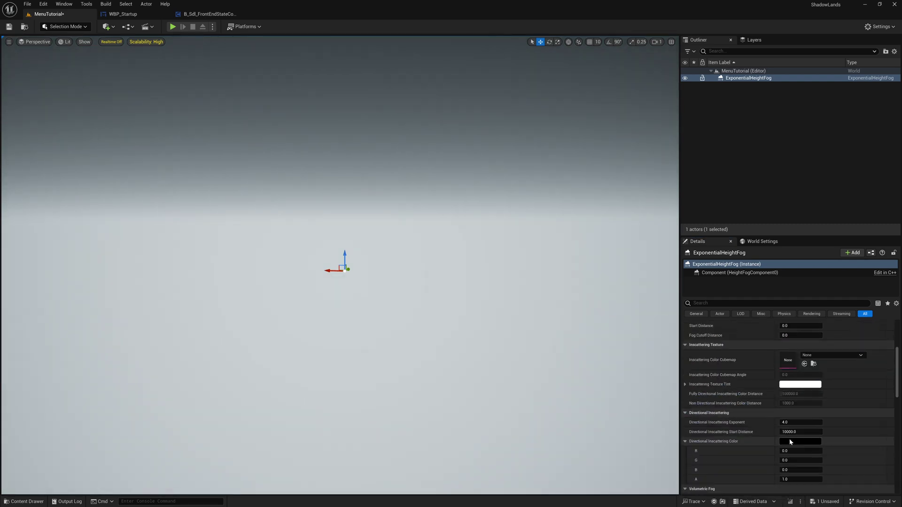
{"action": "scroll", "coordinate": [790, 440], "scroll_direction": "down", "scroll_amount": 1}
{"action": "left_click", "coordinate": [783, 387]}
Set the fog's density to 1.0 and its height falloff to 0.4
{"action": "scroll", "coordinate": [850, 390], "scroll_direction": "up", "scroll_amount": 10}
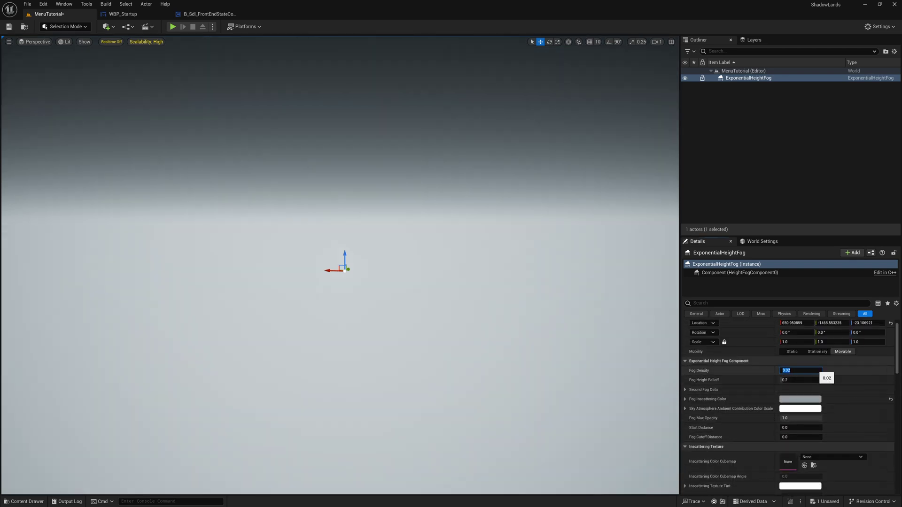
{"action": "key", "text": "Return"}
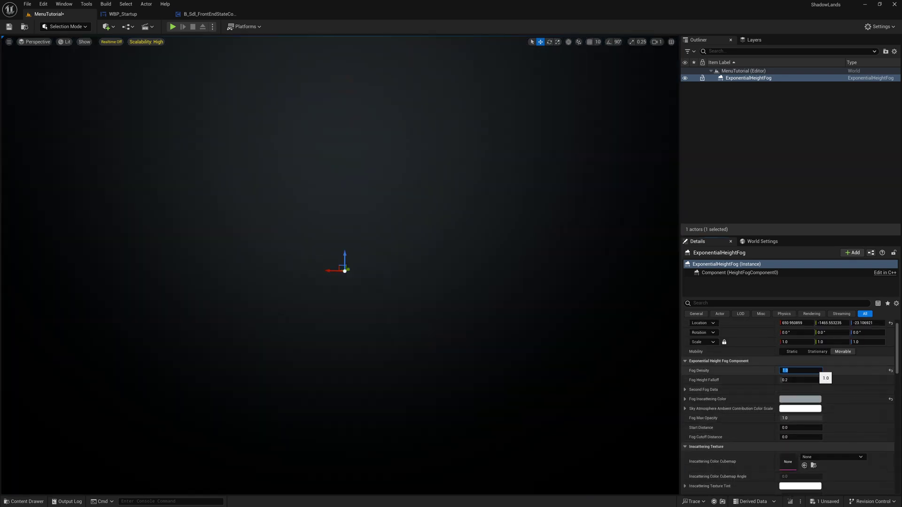
{"action": "left_click", "coordinate": [834, 379]}
{"action": "mouse_move", "coordinate": [801, 380]}
{"action": "left_mouse_down"}
{"action": "mouse_move", "coordinate": [836, 380]}
{"action": "mouse_move", "coordinate": [791, 382]}
{"action": "left_mouse_up"}
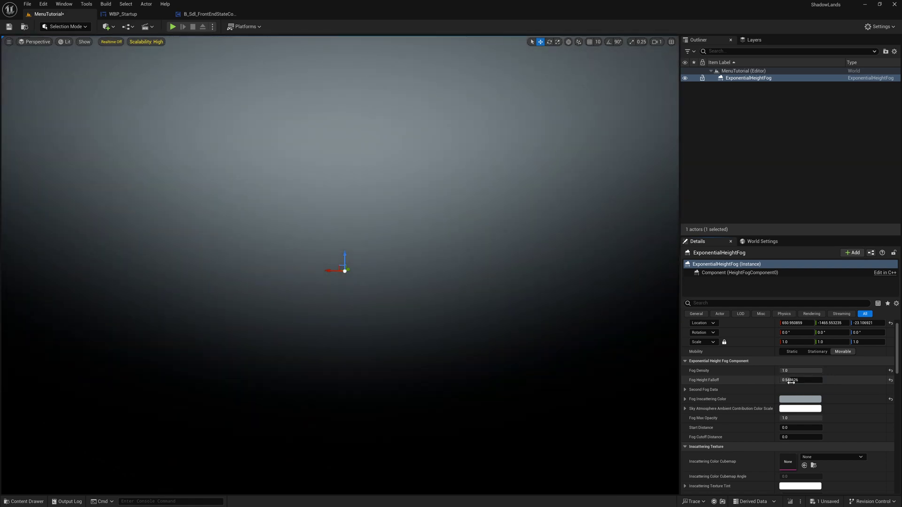
{"action": "type", "text": "0.4"}
{"action": "key", "text": "Return"}
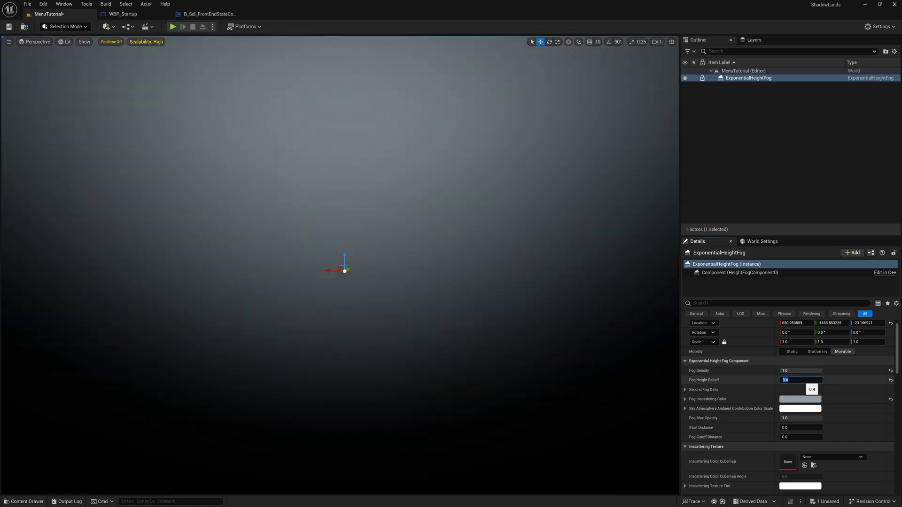
Adjust the volumetric fog's Extinction Scale to brighten the backdrop and reset Scattering Distribution to its default
{"action": "scroll", "coordinate": [841, 405], "scroll_direction": "down", "scroll_amount": 10}
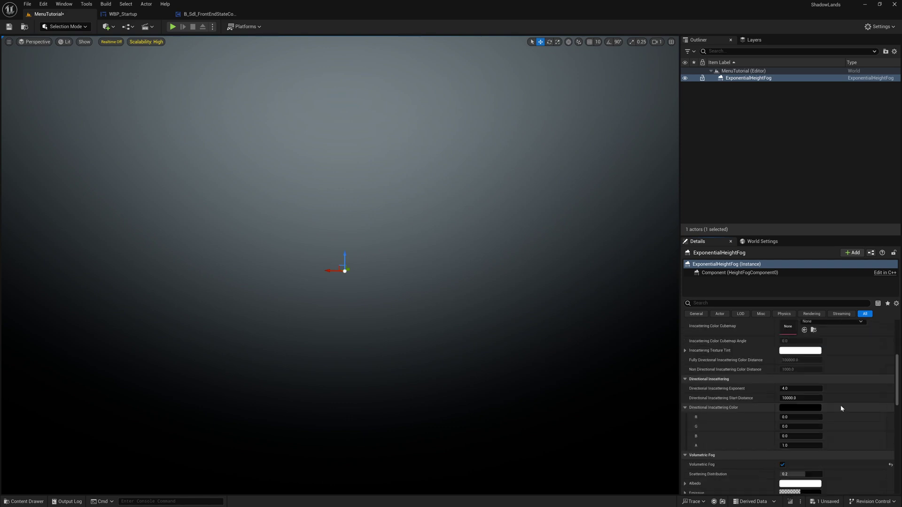
{"action": "scroll", "coordinate": [841, 405], "scroll_direction": "down", "scroll_amount": 3}
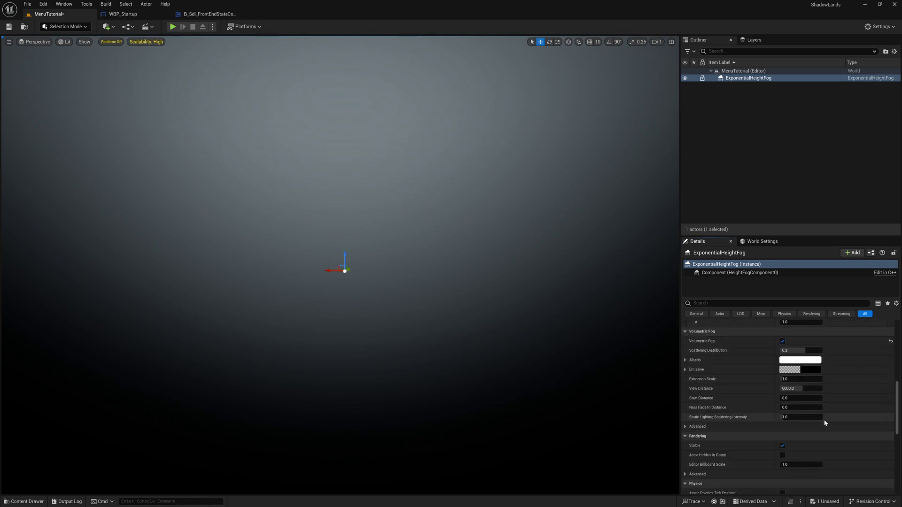
{"action": "scroll", "coordinate": [827, 410], "scroll_direction": "up", "scroll_amount": 1}
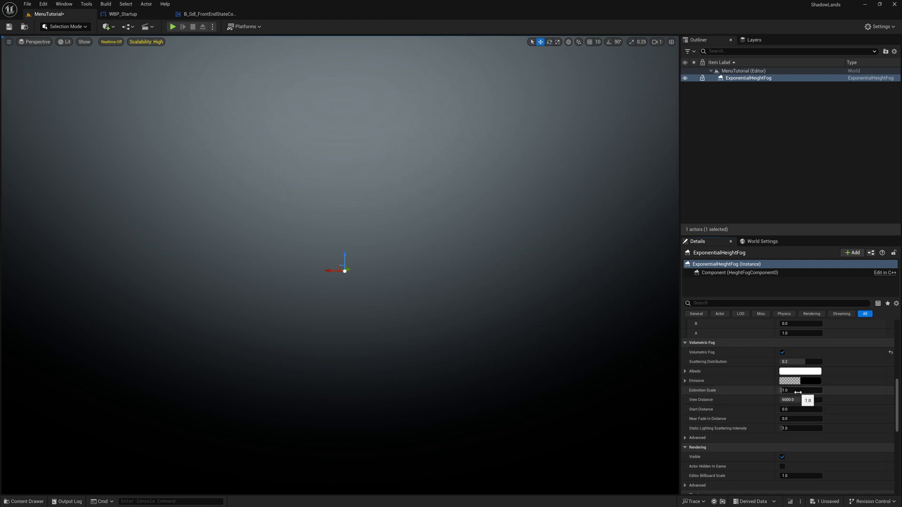
{"action": "mouse_move", "coordinate": [797, 389]}
{"action": "left_mouse_down"}
{"action": "mouse_move", "coordinate": [832, 389]}
{"action": "mouse_move", "coordinate": [794, 389]}
{"action": "mouse_move", "coordinate": [807, 390]}
{"action": "left_mouse_up"}
{"action": "scroll", "coordinate": [840, 398], "scroll_direction": "up", "scroll_amount": 4}
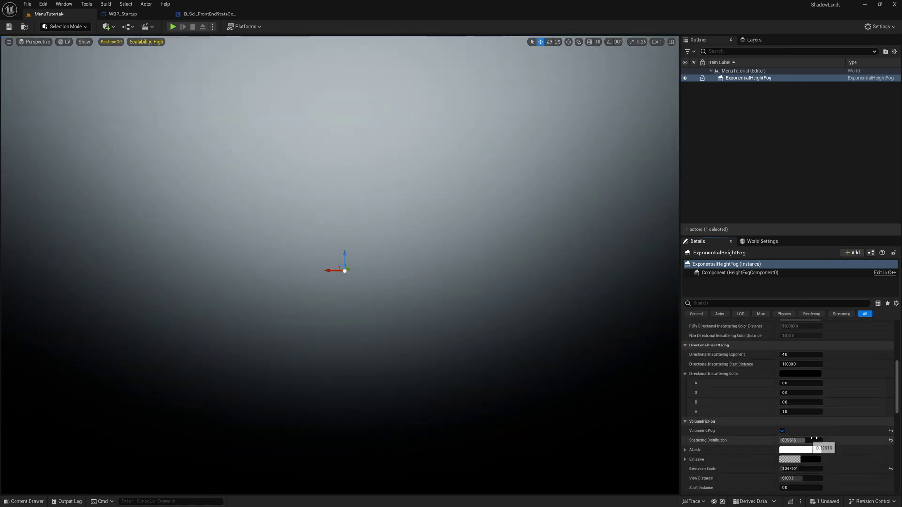
{"action": "left_click", "coordinate": [891, 440]}
{"action": "scroll", "coordinate": [865, 446], "scroll_direction": "down", "scroll_amount": 2}
{"action": "left_click_drag", "start_coordinate": [807, 435], "coordinate": [801, 435]}
Shift the fog's inscattering colour to a more saturated blue-grey
{"action": "scroll", "coordinate": [854, 429], "scroll_direction": "up", "scroll_amount": 6}
{"action": "left_click", "coordinate": [810, 388]}
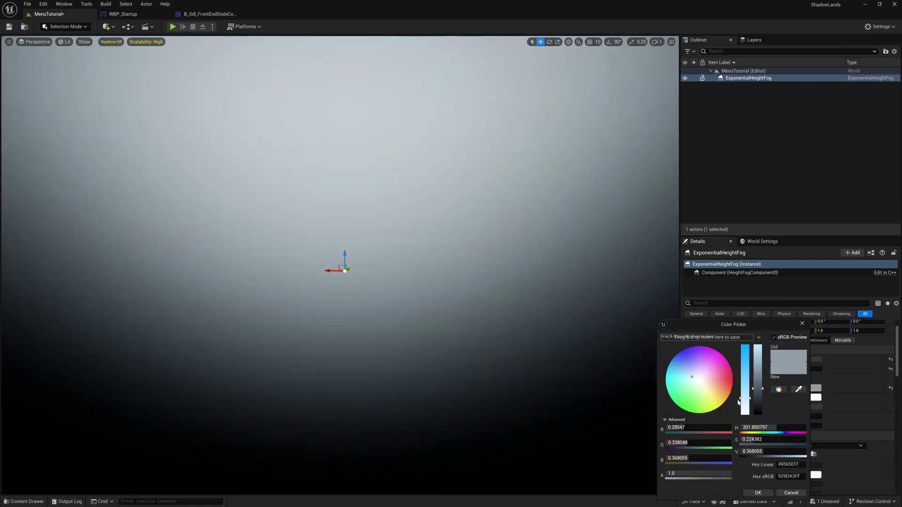
{"action": "left_click_drag", "start_coordinate": [762, 390], "coordinate": [749, 385]}
{"action": "key", "text": "Return"}
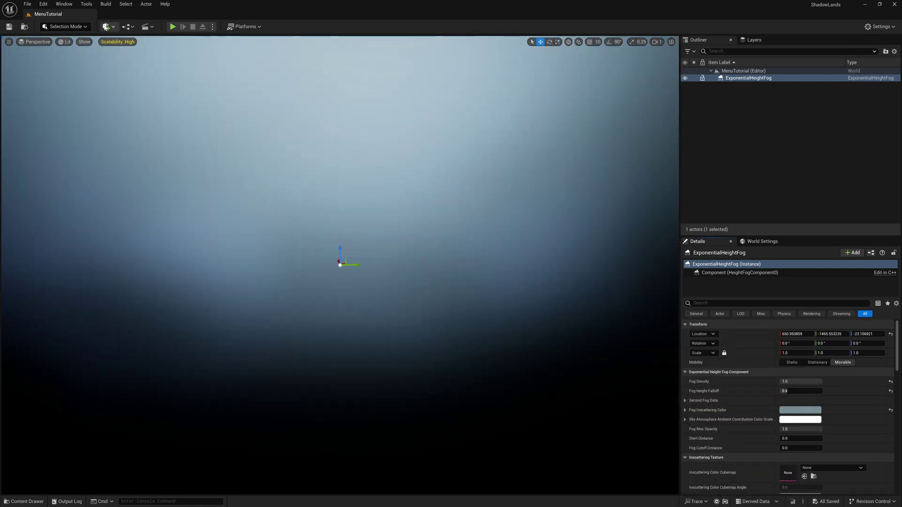
Add a Camera Actor to the level and set it to auto-activate for the player
{"action": "left_click", "coordinate": [106, 27]}
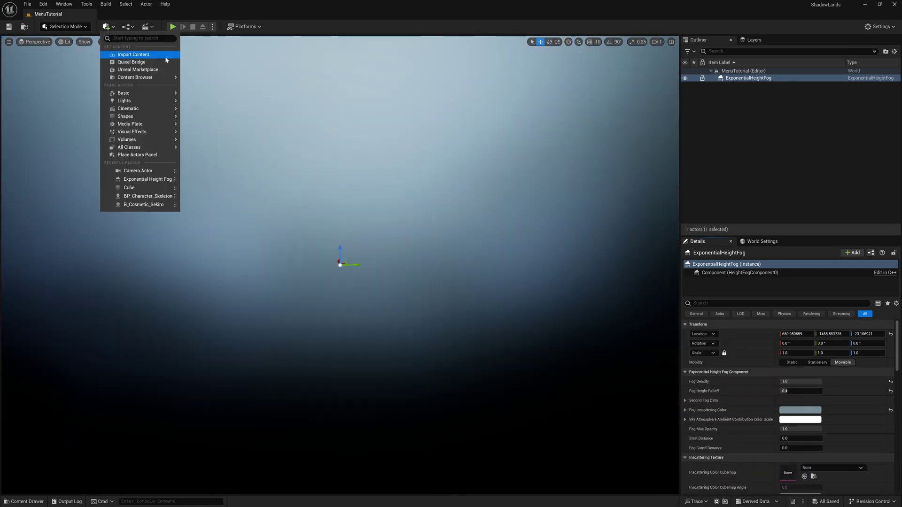
{"action": "type", "text": "camera"}
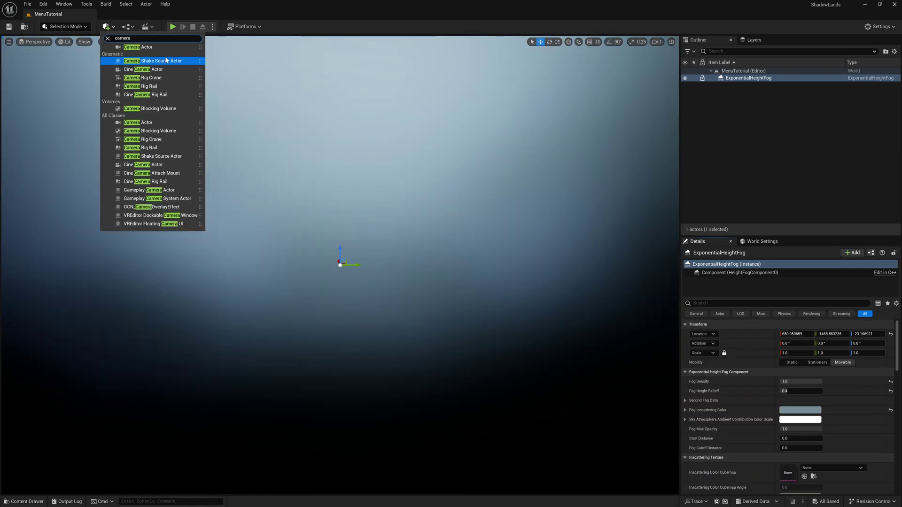
{"action": "left_click", "coordinate": [138, 48]}
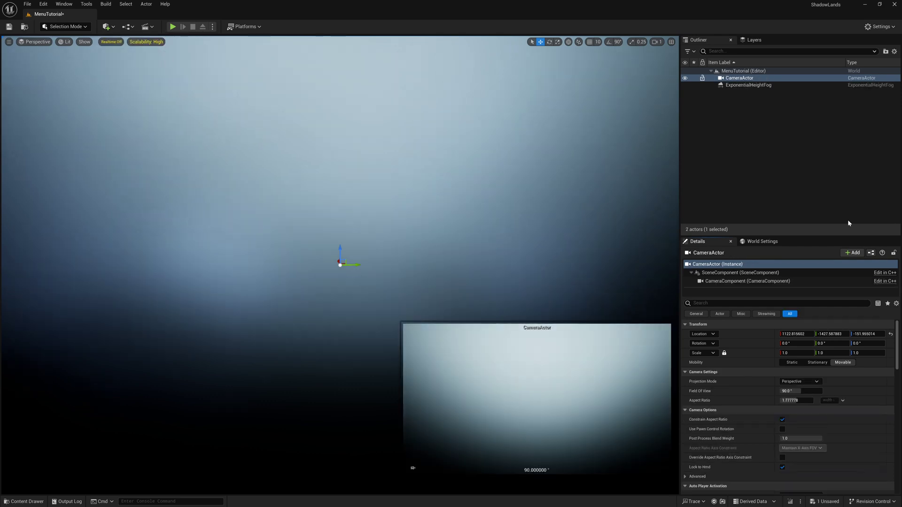
{"action": "scroll", "coordinate": [759, 388], "scroll_direction": "down", "scroll_amount": 3}
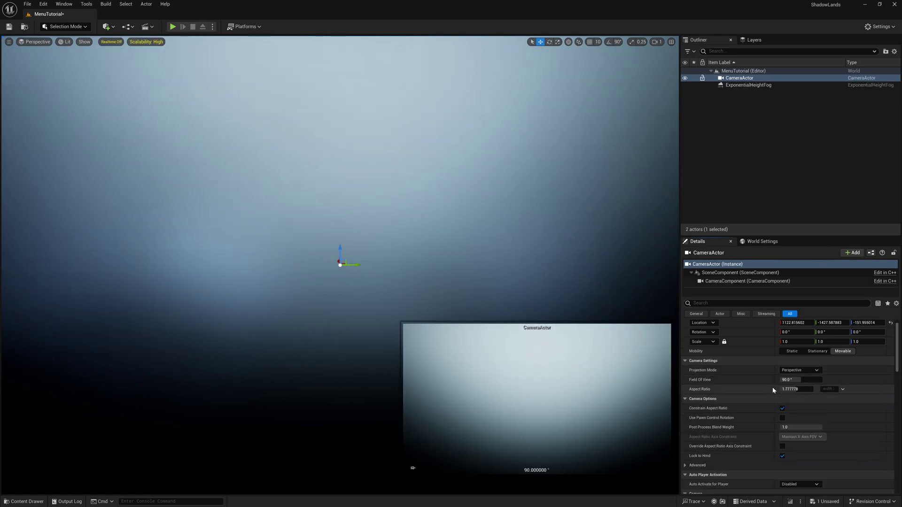
{"action": "scroll", "coordinate": [770, 388], "scroll_direction": "down", "scroll_amount": 3}
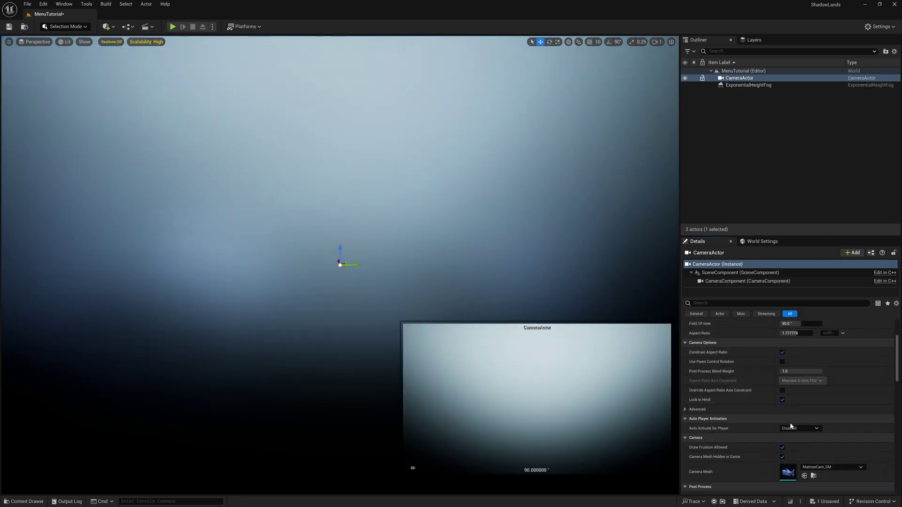
{"action": "left_click", "coordinate": [798, 430]}
{"action": "left_click", "coordinate": [800, 442]}
Set the level's GameMode Override to GameModeBase and play-test the camera view in the editor
{"action": "left_click", "coordinate": [765, 243]}
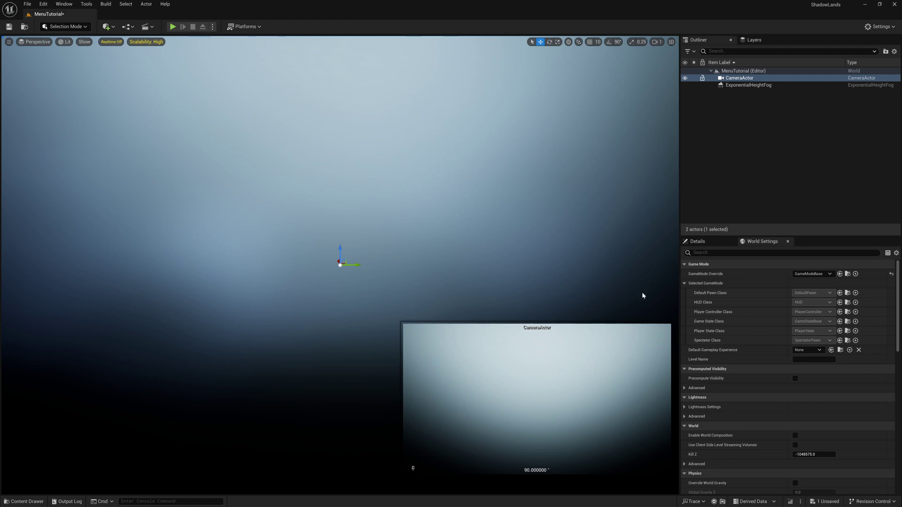
{"action": "left_click", "coordinate": [399, 281]}
{"action": "key", "text": "alt+p"}
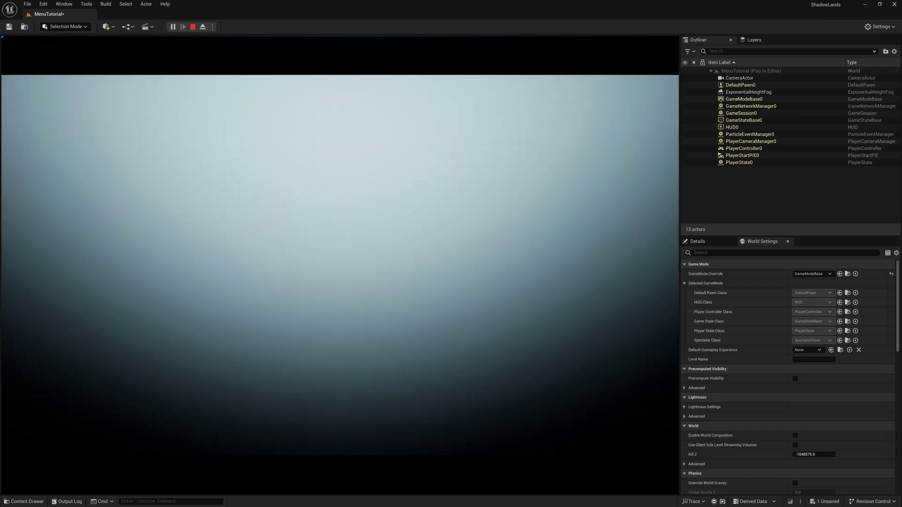
{"action": "key", "text": "Escape"}
{"action": "key", "text": "alt+p"}
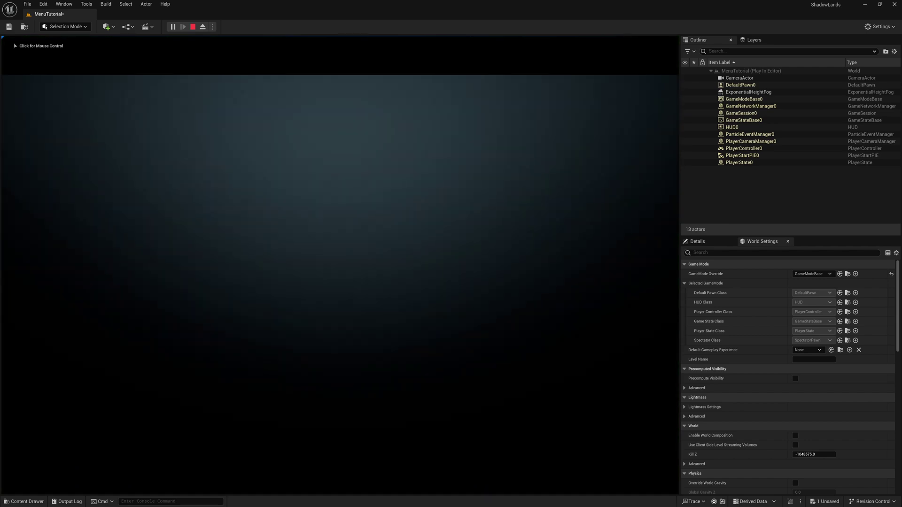
{"action": "key", "text": "Escape"}
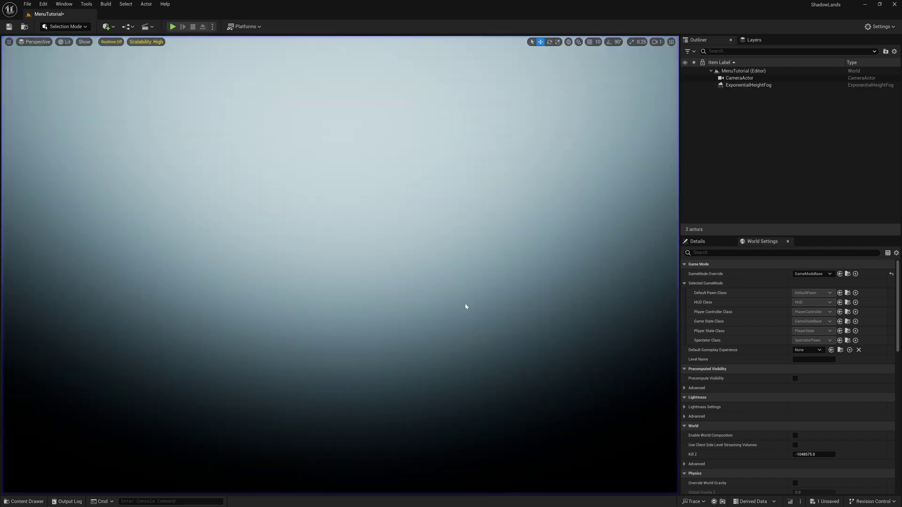
Add a Post Process Volume to the level and show its detail properties
{"action": "left_click", "coordinate": [113, 27]}
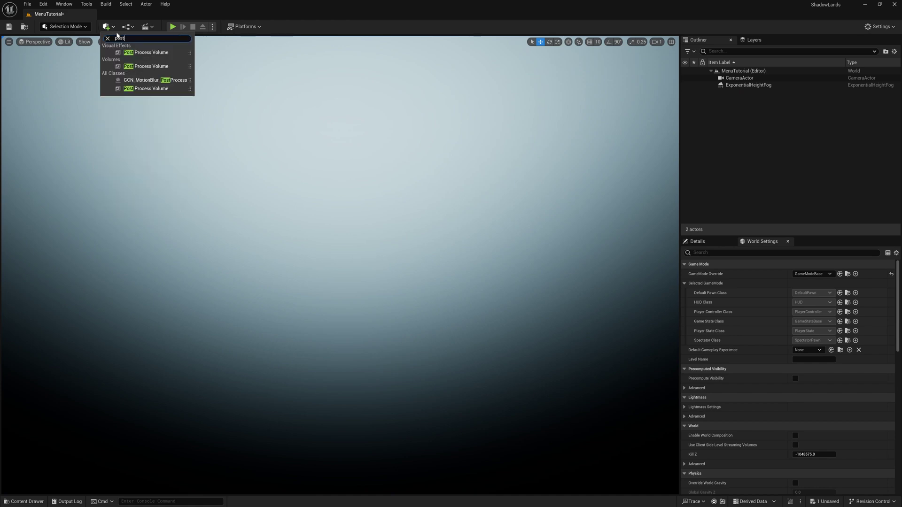
{"action": "left_click", "coordinate": [135, 52]}
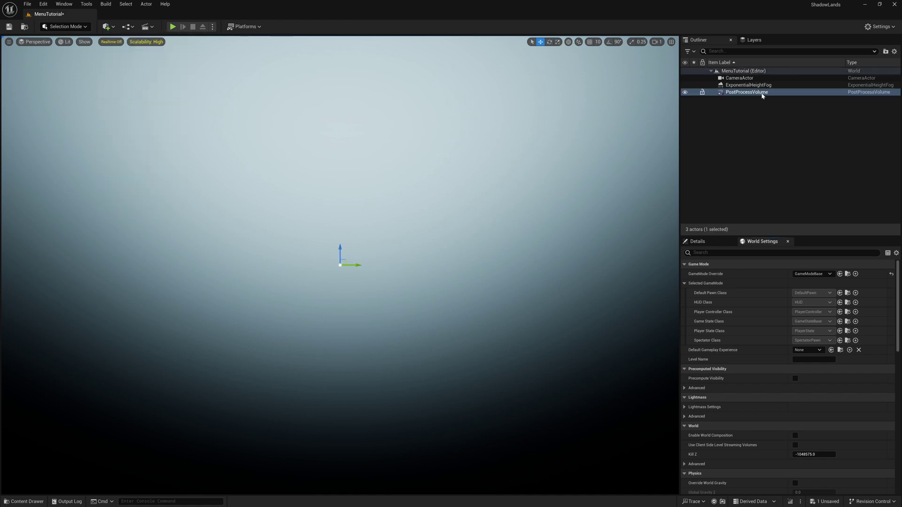
{"action": "left_click", "coordinate": [716, 243]}
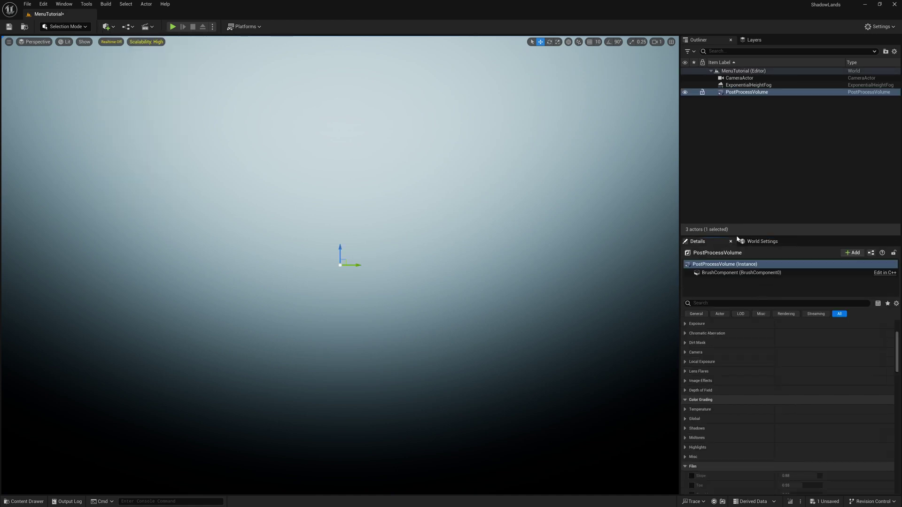
Enable Infinite Extent (Unbound) for the Post Process Volume
{"action": "type", "text": "bound"}
{"action": "left_click", "coordinate": [785, 334]}
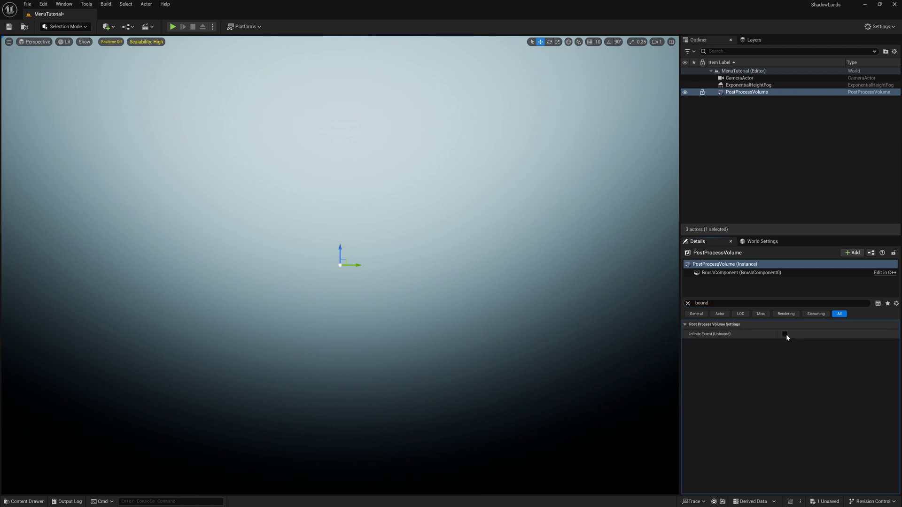
{"action": "left_click", "coordinate": [689, 303]}
Enable the volume's Metering Mode, Speed Up and Speed Down exposure overrides, and save the level
{"action": "scroll", "coordinate": [783, 407], "scroll_direction": "down", "scroll_amount": 5}
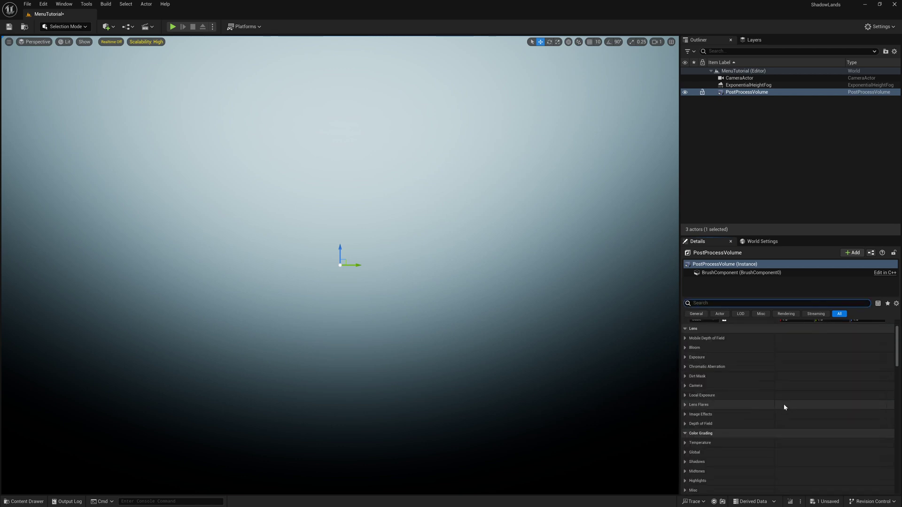
{"action": "left_click", "coordinate": [685, 357]}
{"action": "scroll", "coordinate": [690, 358], "scroll_direction": "down", "scroll_amount": 1}
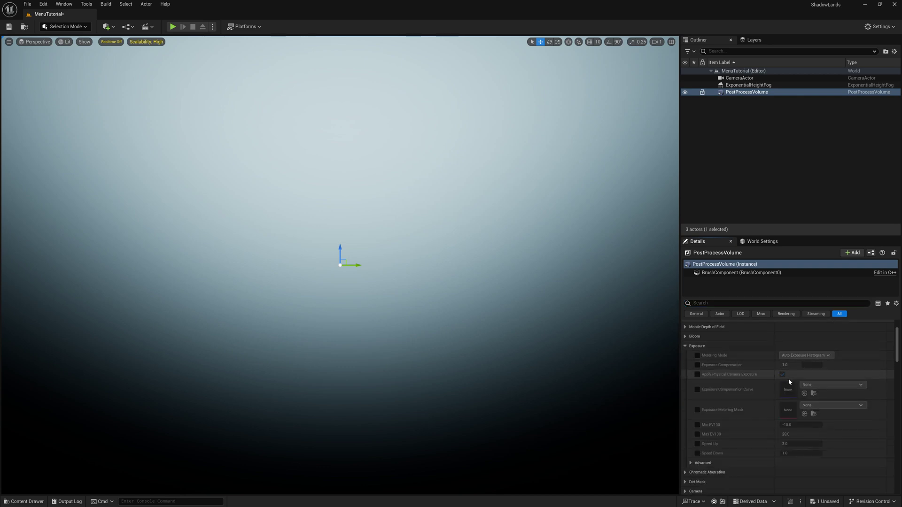
{"action": "left_click", "coordinate": [697, 356]}
{"action": "scroll", "coordinate": [792, 369], "scroll_direction": "down", "scroll_amount": 2}
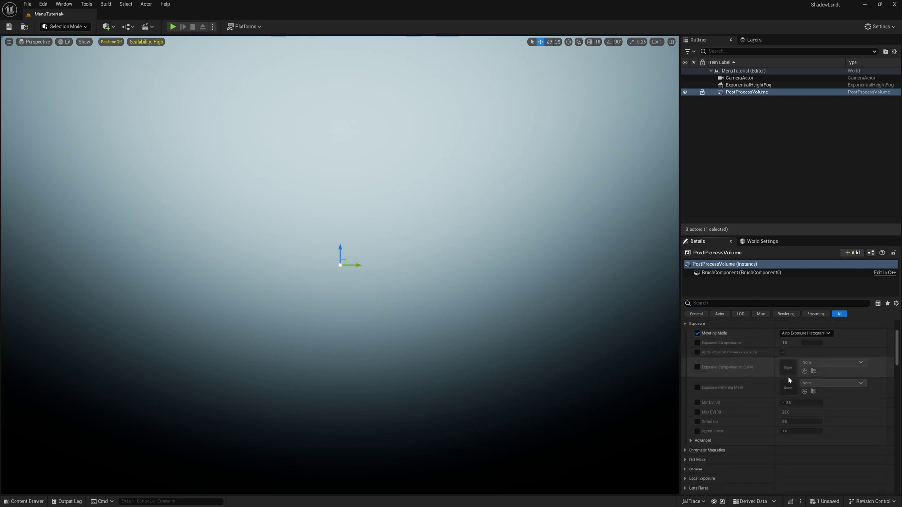
{"action": "left_click", "coordinate": [697, 422]}
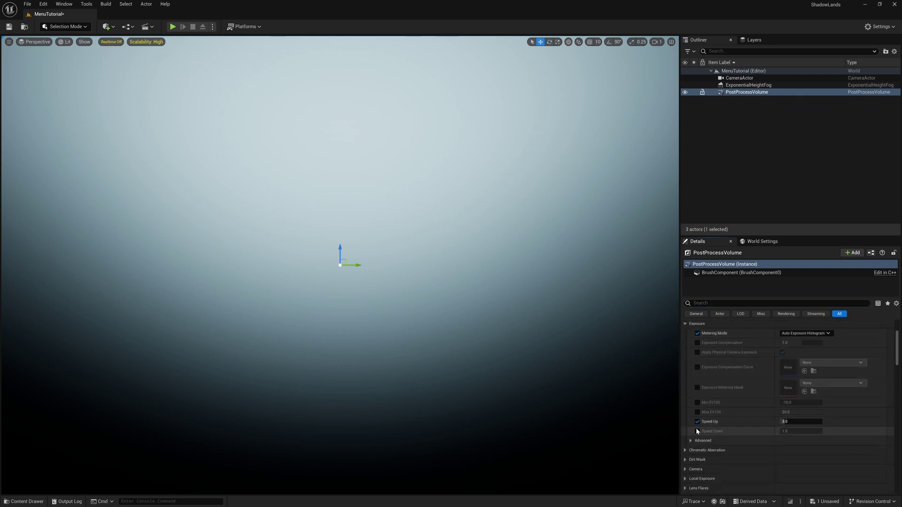
{"action": "scroll", "coordinate": [755, 401], "scroll_direction": "down", "scroll_amount": 5}
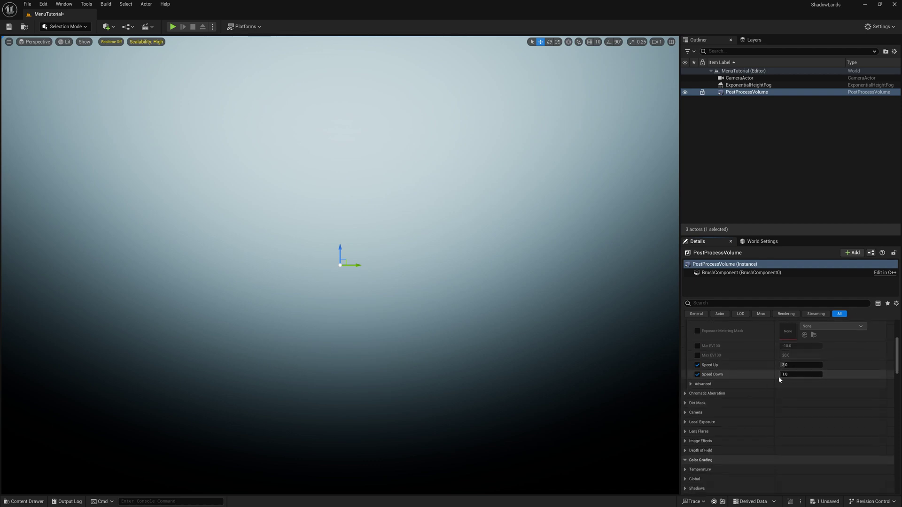
{"action": "key", "text": "ctrl+s"}
{"action": "left_click", "coordinate": [348, 264]}
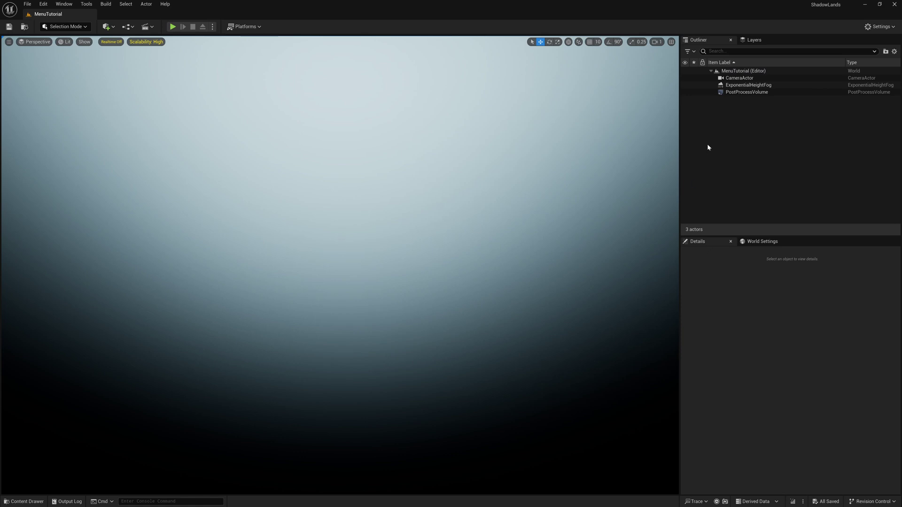
Frame the Exponential Height Fog actor in the viewport and turn off game view to show the editor icons and grid
{"action": "left_click", "coordinate": [738, 92]}
{"action": "scroll", "coordinate": [761, 434], "scroll_direction": "down", "scroll_amount": 4}
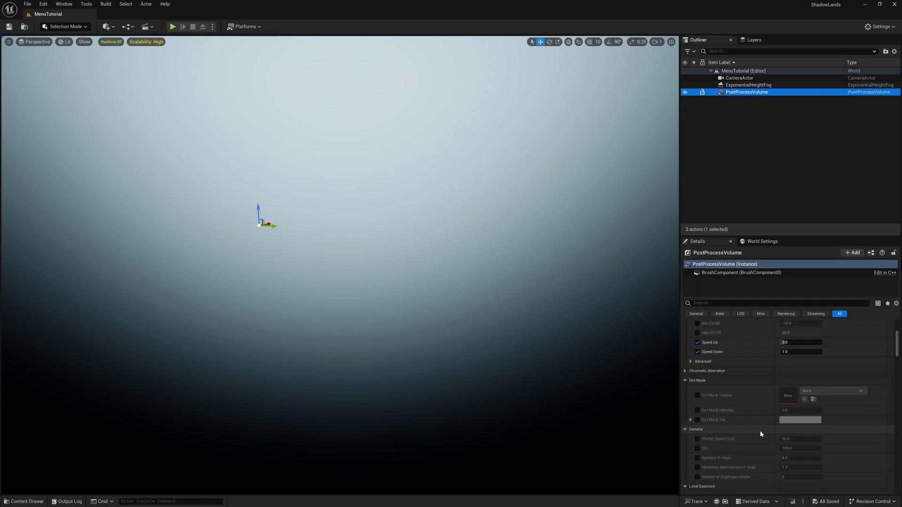
{"action": "scroll", "coordinate": [764, 409], "scroll_direction": "up", "scroll_amount": 1}
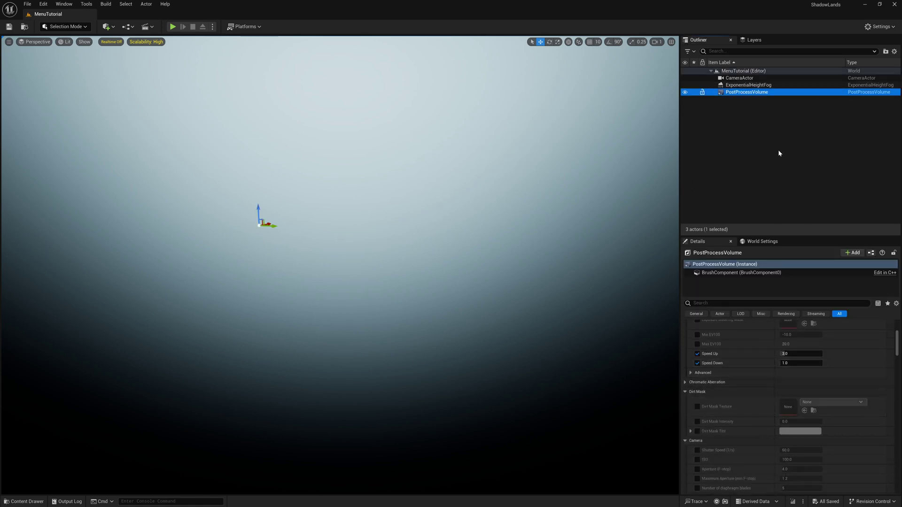
{"action": "left_click", "coordinate": [751, 86]}
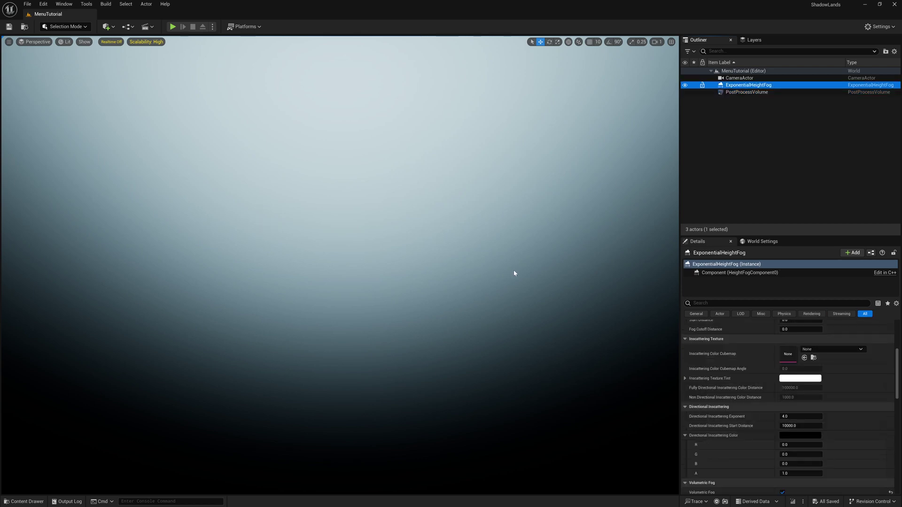
{"action": "key", "text": "f"}
{"action": "right_click_drag", "start_coordinate": [514, 272], "coordinate": [514, 273]}
{"action": "key", "text": "g"}
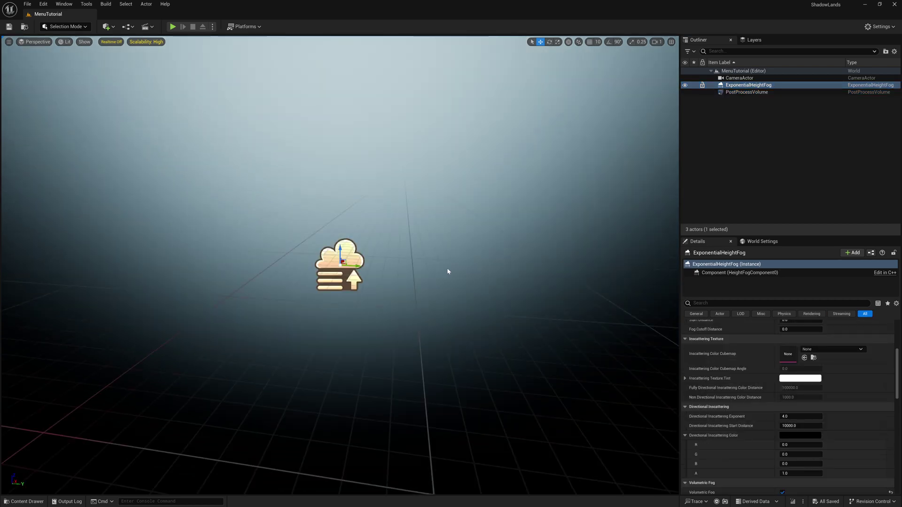
{"action": "left_click_drag", "start_coordinate": [446, 273], "coordinate": [493, 274], "text": "alt"}
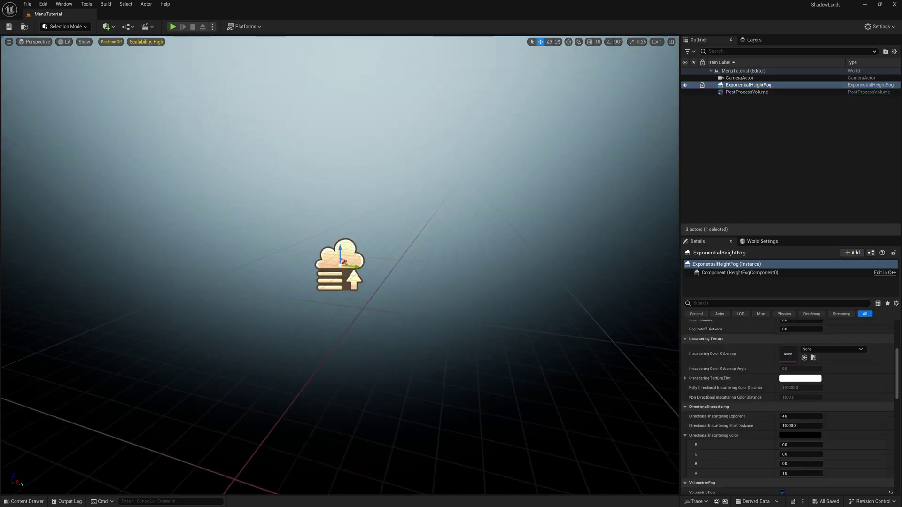
Set the Post Process Volume's exposure Speed Down to 6.0
{"action": "left_click", "coordinate": [747, 92]}
{"action": "scroll", "coordinate": [808, 371], "scroll_direction": "down", "scroll_amount": 5}
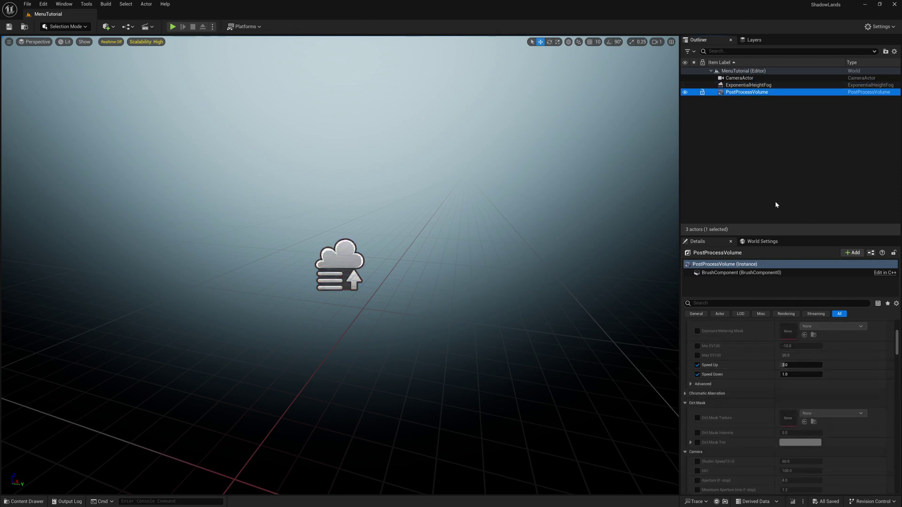
{"action": "left_click", "coordinate": [789, 375]}
{"action": "type", "text": "6"}
{"action": "key", "text": "Return"}
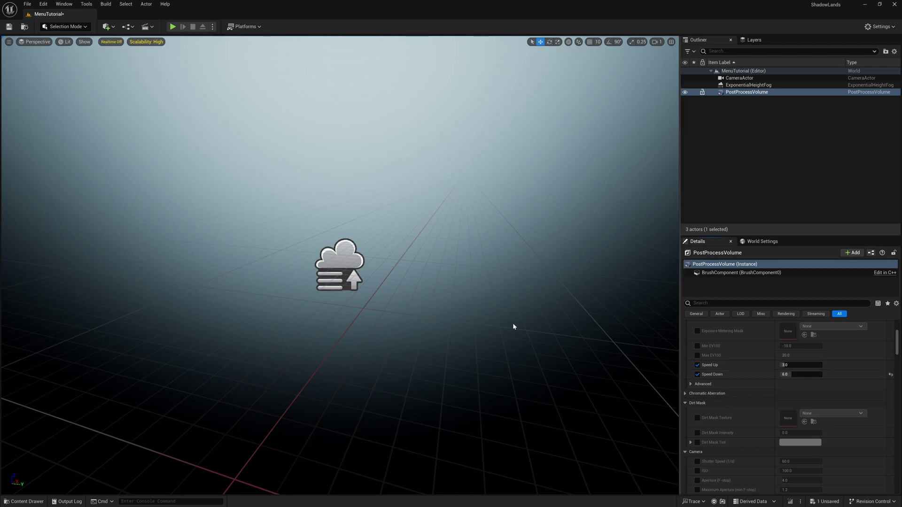
Play-test the level twice in the editor to check the exposure adaptation at startup
{"action": "key", "text": "alt+p"}
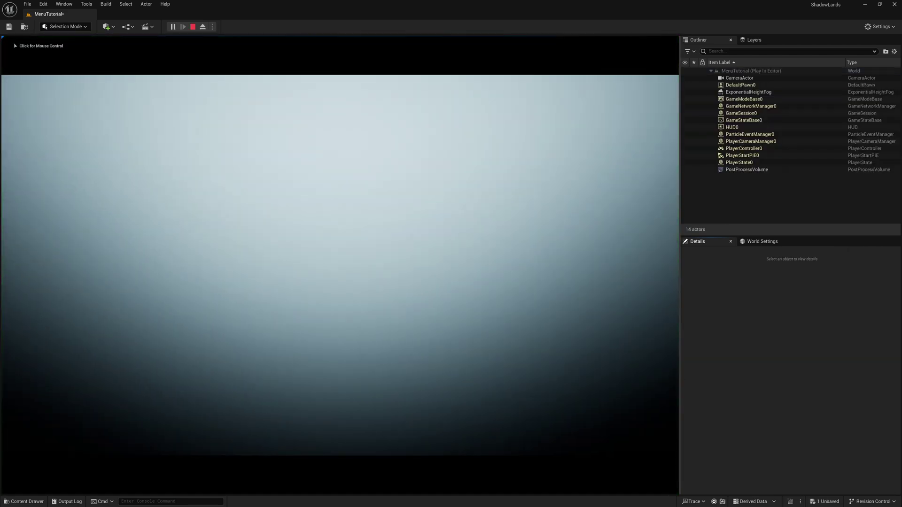
{"action": "key", "text": "Escape"}
{"action": "key", "text": "alt+p"}
{"action": "key", "text": "Escape"}
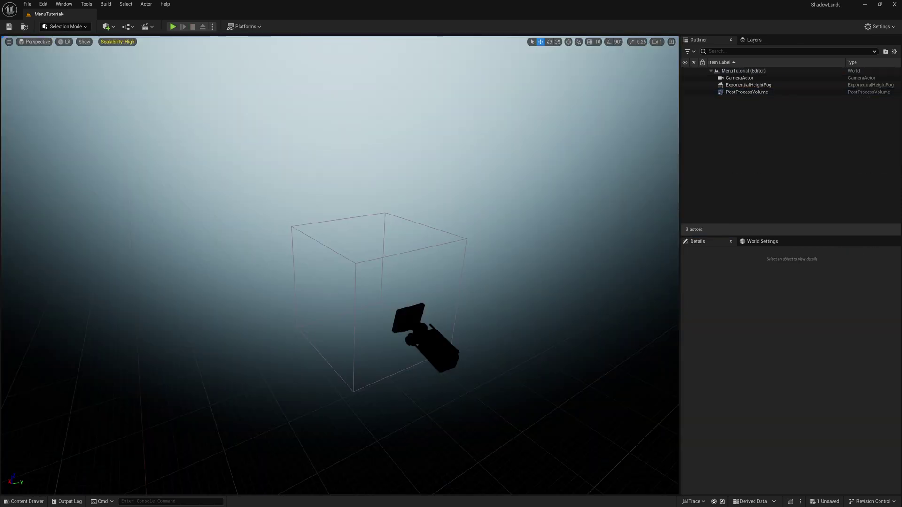
Place the SKM_Manny skeletal mesh in the level in front of the camera
{"action": "key", "text": "ctrl+space"}
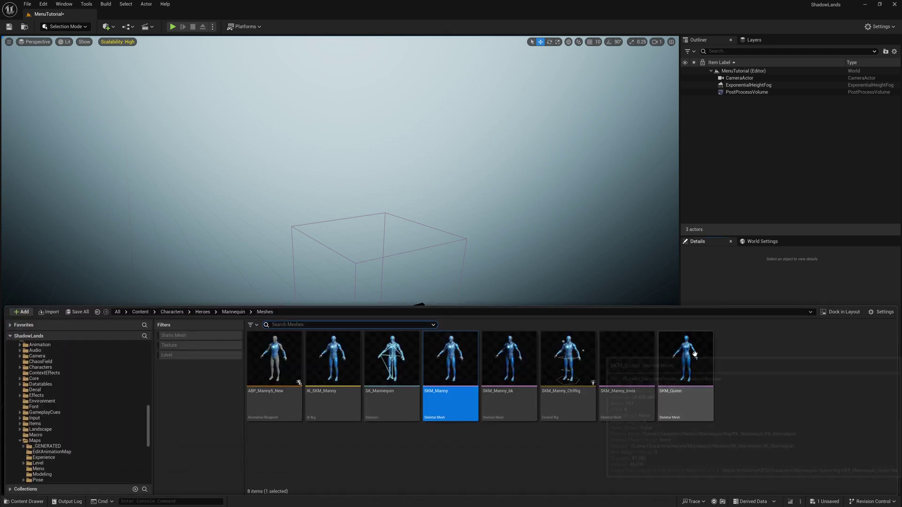
{"action": "left_click_drag", "start_coordinate": [450, 376], "coordinate": [356, 285]}
Pin the CameraActor preview and reposition the mannequin so it stands centred with its back to the camera
{"action": "left_click", "coordinate": [447, 347]}
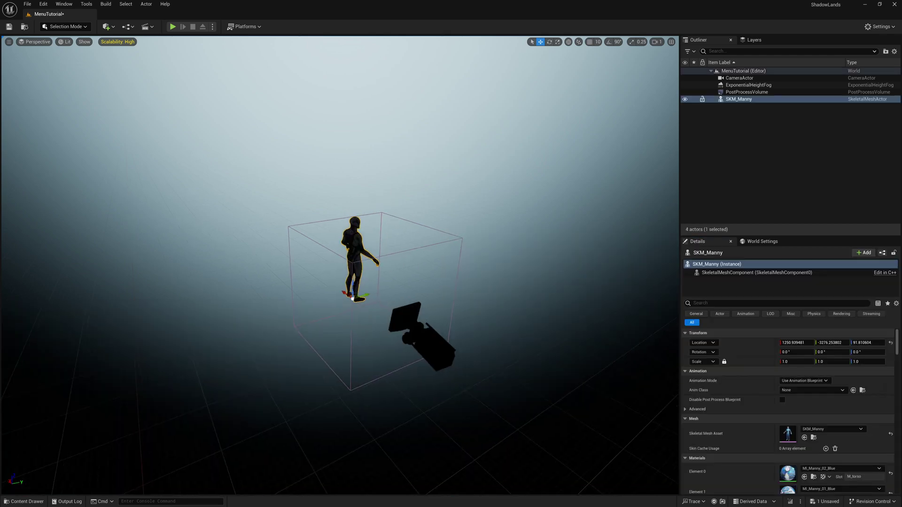
{"action": "left_click", "coordinate": [413, 468]}
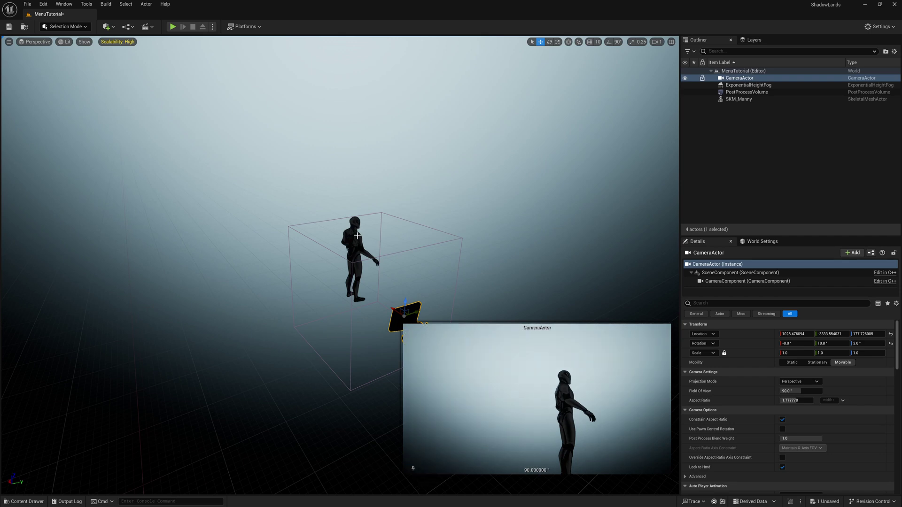
{"action": "left_click", "coordinate": [356, 271]}
{"action": "mouse_move", "coordinate": [353, 310]}
{"action": "left_mouse_down"}
{"action": "mouse_move", "coordinate": [325, 301]}
{"action": "mouse_move", "coordinate": [345, 299]}
{"action": "mouse_move", "coordinate": [348, 312]}
{"action": "left_mouse_up"}
Set the mannequin's Animation Mode to Use Animation Asset and assign Idle_Stand as the animation to play
{"action": "scroll", "coordinate": [719, 397], "scroll_direction": "down", "scroll_amount": 3}
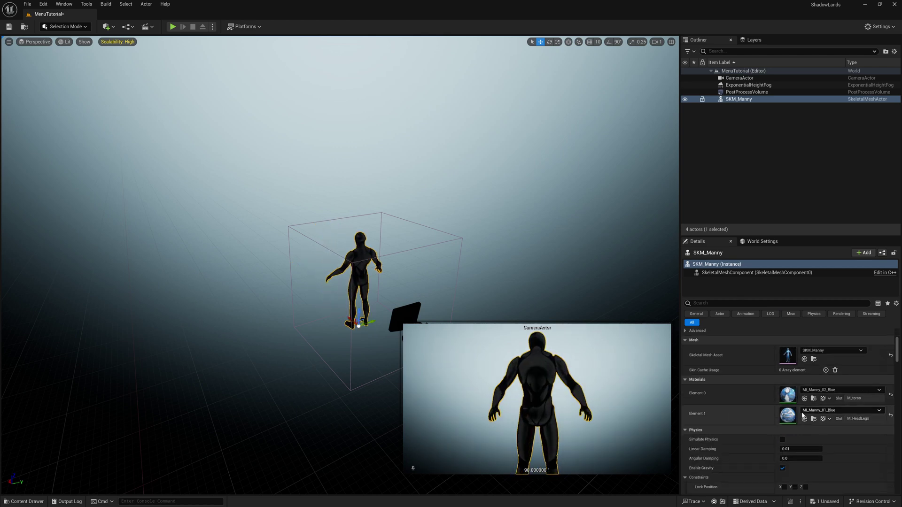
{"action": "scroll", "coordinate": [824, 365], "scroll_direction": "up", "scroll_amount": 2}
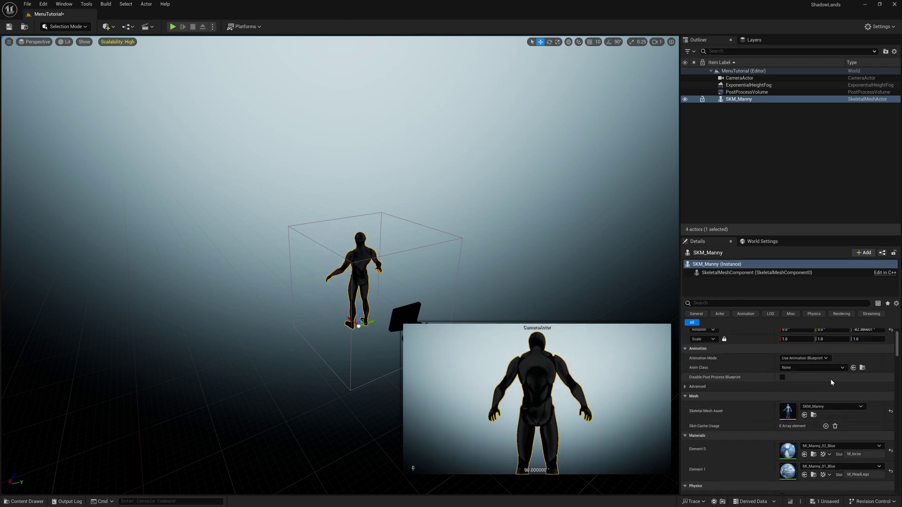
{"action": "left_click", "coordinate": [801, 368]}
{"action": "left_click", "coordinate": [801, 368]}
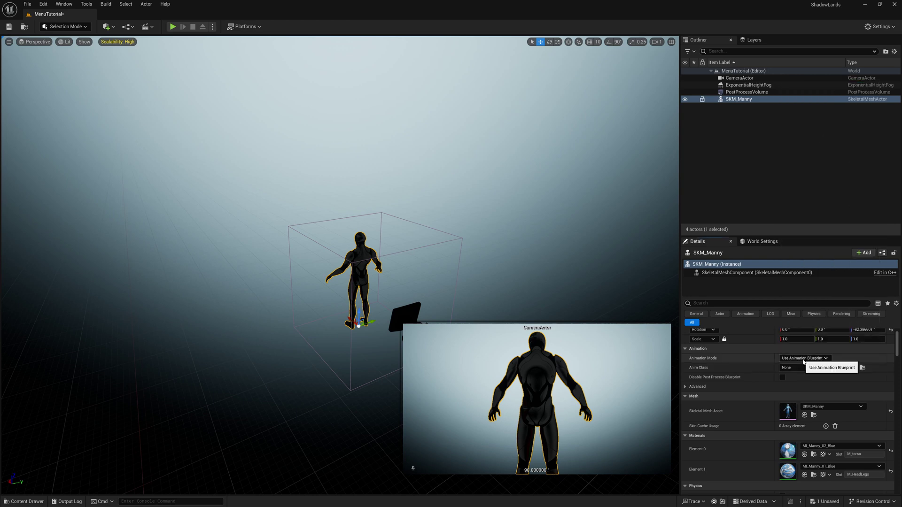
{"action": "left_click", "coordinate": [804, 358]}
{"action": "left_click", "coordinate": [806, 373]}
{"action": "left_click", "coordinate": [808, 370]}
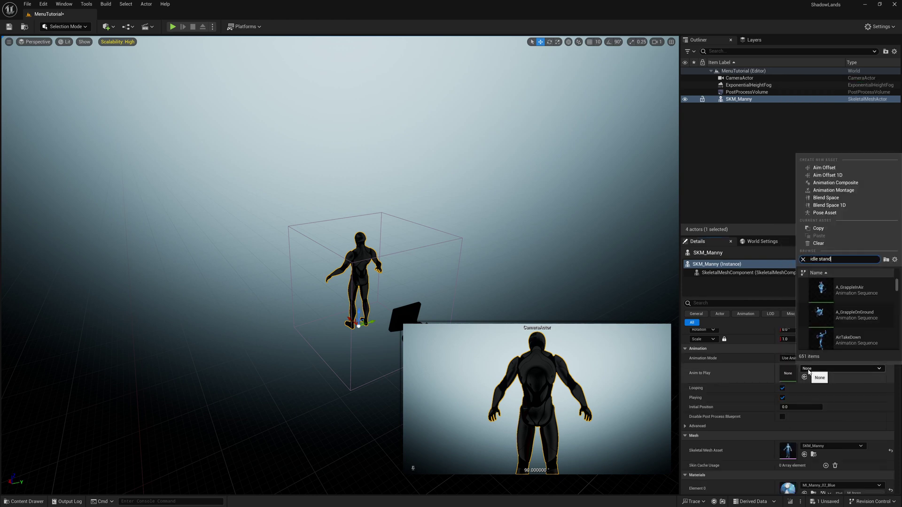
{"action": "left_click", "coordinate": [826, 292]}
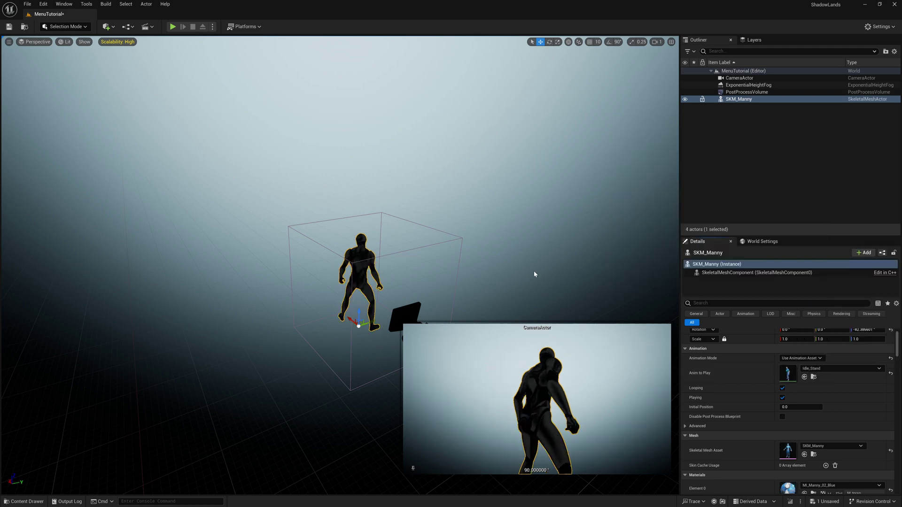
Pilot the CameraActor to reframe the mannequin from behind at a greater distance, and stop piloting it
{"action": "left_click", "coordinate": [740, 78]}
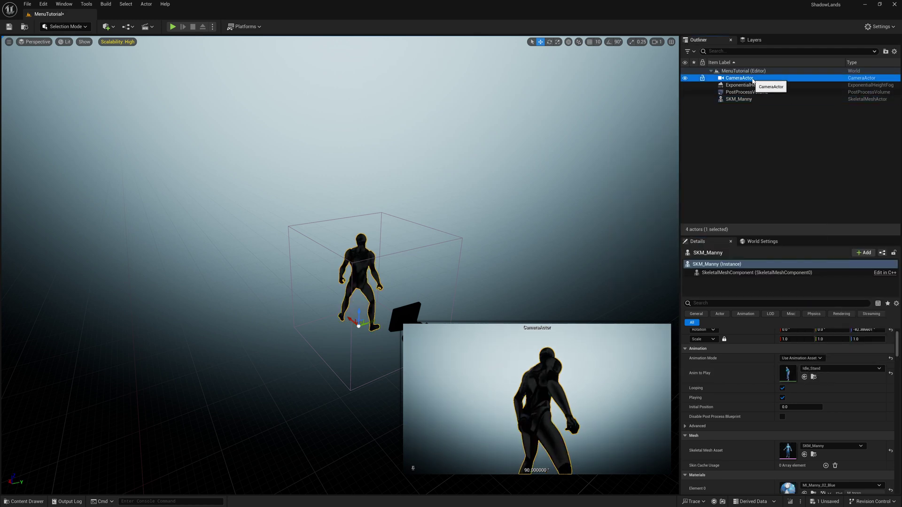
{"action": "right_click", "coordinate": [743, 79]}
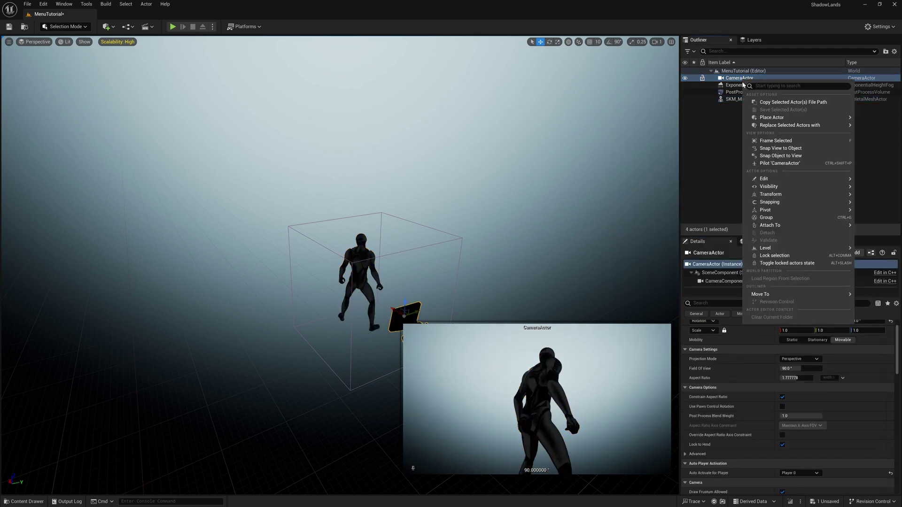
{"action": "left_click", "coordinate": [794, 164]}
{"action": "right_click_drag", "start_coordinate": [668, 230], "coordinate": [678, 258]}
{"action": "key", "text": "s"}
{"action": "scroll", "coordinate": [653, 293], "scroll_direction": "down", "scroll_amount": 1}
{"action": "key", "text": "w"}
{"action": "key", "text": "w"}
{"action": "scroll", "coordinate": [652, 282], "scroll_direction": "down", "scroll_amount": 4}
{"action": "key", "text": "d"}
{"action": "key", "text": "a"}
{"action": "key", "text": "d"}
{"action": "scroll", "coordinate": [652, 273], "scroll_direction": "down", "scroll_amount": 3}
{"action": "key", "text": "w"}
{"action": "right_click_drag", "start_coordinate": [569, 265], "coordinate": [569, 261]}
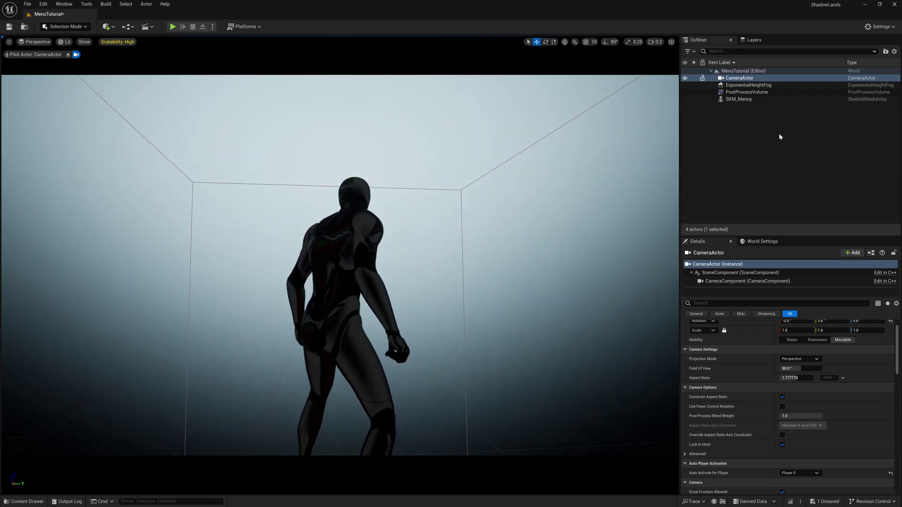
{"action": "right_click", "coordinate": [744, 78]}
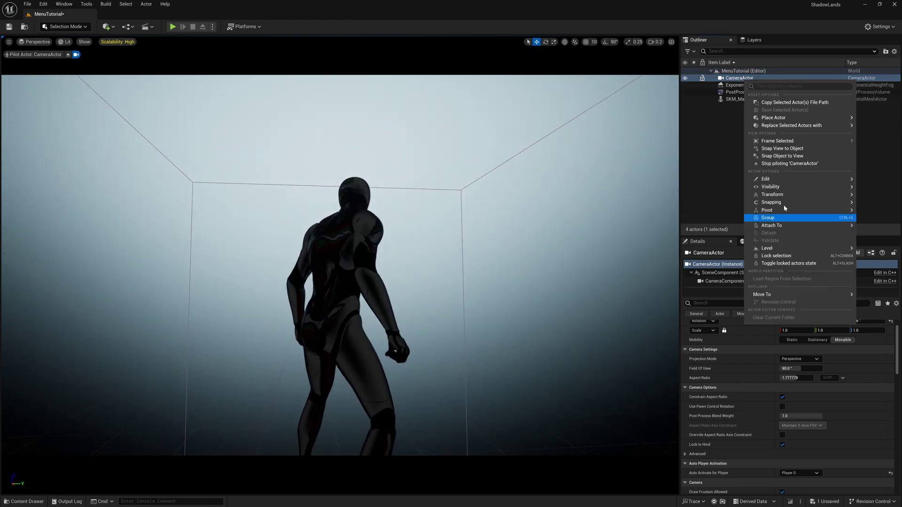
{"action": "left_click", "coordinate": [788, 163]}
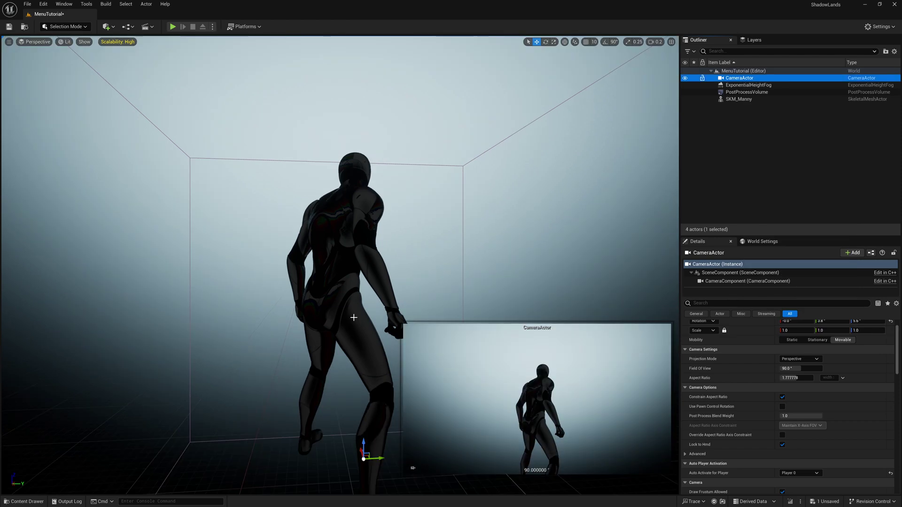
Add a Spot Light to the level near the mannequin and camera
{"action": "key", "text": "f"}
{"action": "key", "text": "a"}
{"action": "right_click_drag", "start_coordinate": [305, 343], "coordinate": [353, 352]}
{"action": "scroll", "coordinate": [305, 344], "scroll_direction": "down", "scroll_amount": 1}
{"action": "key", "text": "w"}
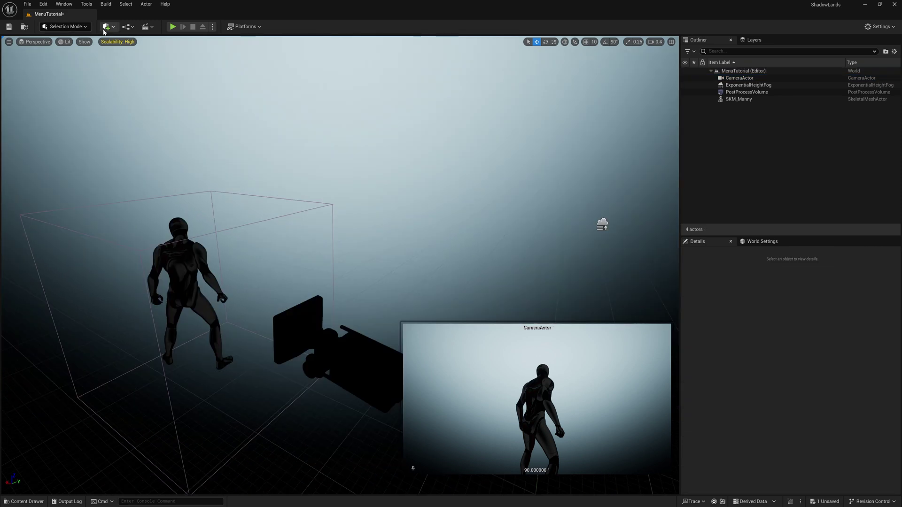
{"action": "left_click", "coordinate": [107, 28]}
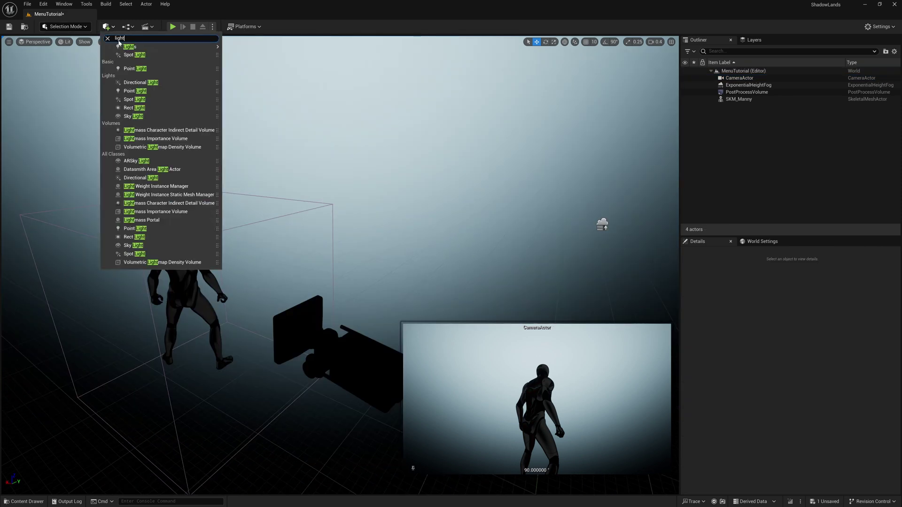
{"action": "left_click", "coordinate": [130, 56]}
Tilt the spot light to about -5° pitch and move it behind the mannequin at a height of about 189 units, shining on its back
{"action": "key", "text": "e"}
{"action": "right_click_drag", "start_coordinate": [385, 254], "coordinate": [384, 282]}
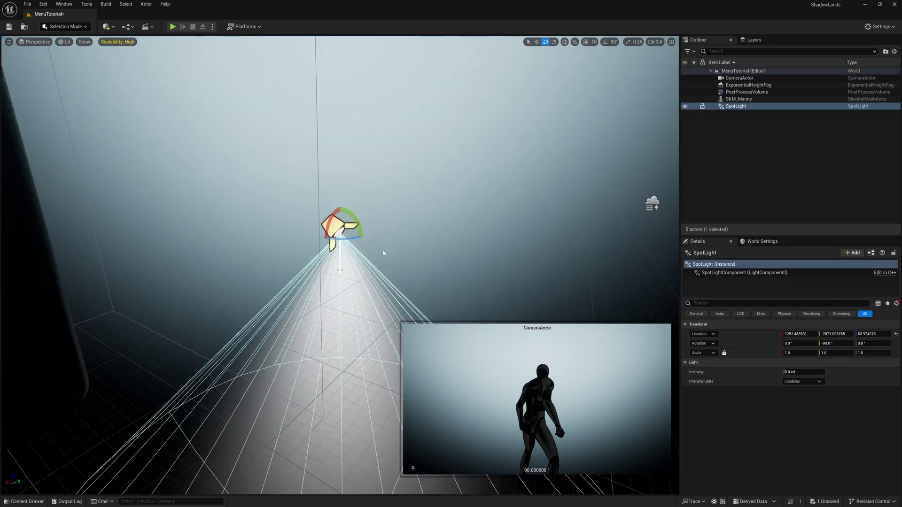
{"action": "left_click_drag", "start_coordinate": [359, 218], "coordinate": [338, 320]}
{"action": "right_click_drag", "start_coordinate": [311, 242], "coordinate": [263, 254]}
{"action": "right_click_drag", "start_coordinate": [428, 244], "coordinate": [414, 216]}
{"action": "scroll", "coordinate": [428, 244], "scroll_direction": "down", "scroll_amount": 1}
{"action": "key", "text": "w"}
{"action": "left_click_drag", "start_coordinate": [514, 227], "coordinate": [101, 254]}
{"action": "right_click_drag", "start_coordinate": [101, 254], "coordinate": [145, 351]}
{"action": "scroll", "coordinate": [144, 351], "scroll_direction": "up", "scroll_amount": 1}
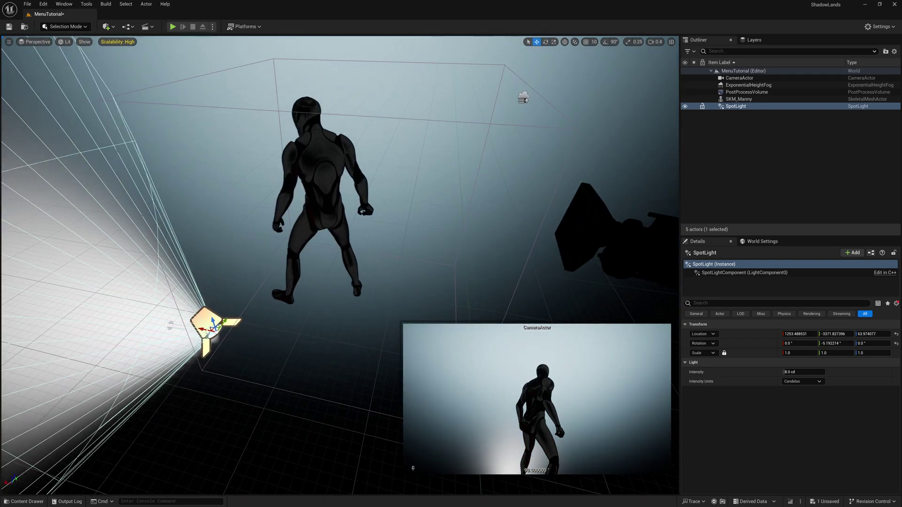
{"action": "left_click_drag", "start_coordinate": [201, 330], "coordinate": [413, 357]}
{"action": "right_click_drag", "start_coordinate": [414, 357], "coordinate": [423, 301]}
{"action": "left_click_drag", "start_coordinate": [375, 301], "coordinate": [398, 170]}
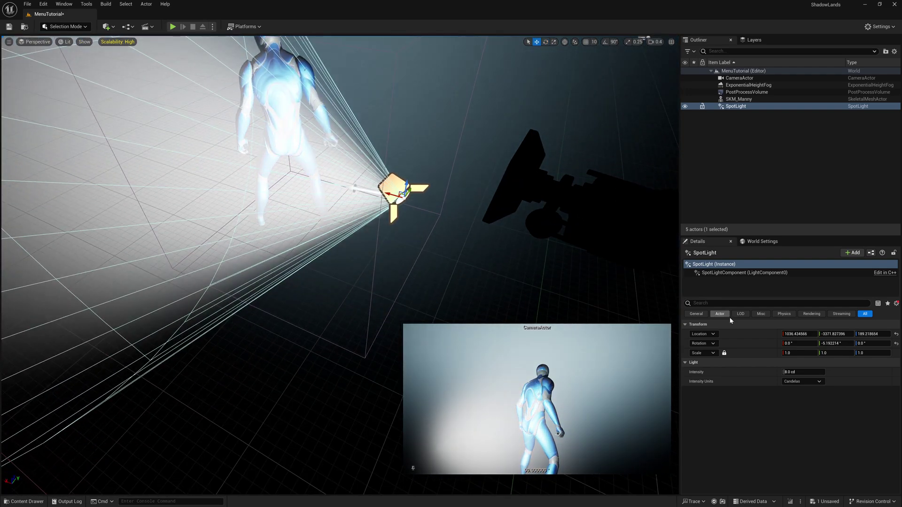
Set the spot light's intensity to 0.1 cd and adjust its position and yaw to about -12.7° towards the mannequin
{"action": "left_click", "coordinate": [804, 372]}
{"action": "key", "text": "Return"}
{"action": "right_click_drag", "start_coordinate": [423, 264], "coordinate": [230, 243]}
{"action": "left_click_drag", "start_coordinate": [230, 243], "coordinate": [264, 266]}
{"action": "right_click_drag", "start_coordinate": [346, 317], "coordinate": [379, 303]}
{"action": "left_click_drag", "start_coordinate": [385, 295], "coordinate": [427, 296]}
{"action": "key", "text": "e"}
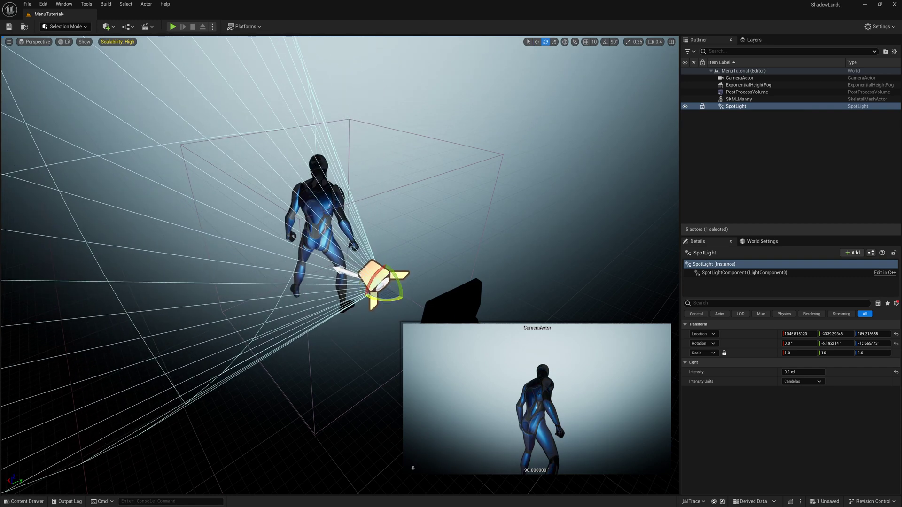
Deselect the spot light and play the level in the editor to preview the menu scene
{"action": "left_click", "coordinate": [491, 229]}
{"action": "key", "text": "alt+p"}
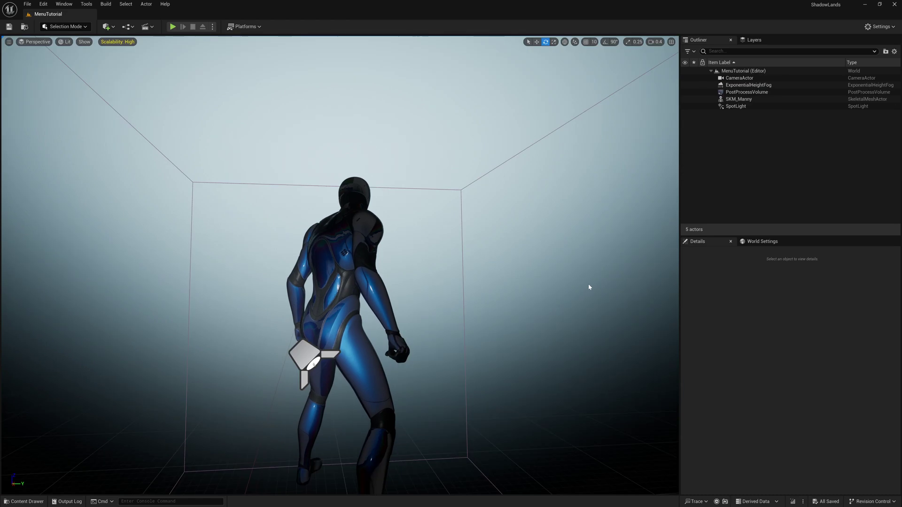
{"action": "key", "text": "alt+p"}
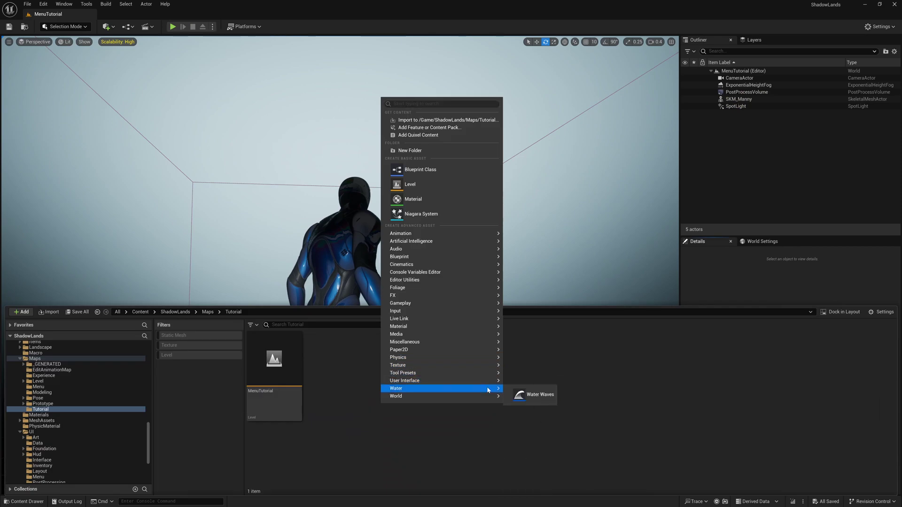
Create a Widget Blueprint named WBP_Start_Tutorial in the Maps/Tutorial folder, using SdlCommonActivatableWidget as its parent class
{"action": "mouse_move", "coordinate": [489, 381]}
{"action": "left_click", "coordinate": [540, 446]}
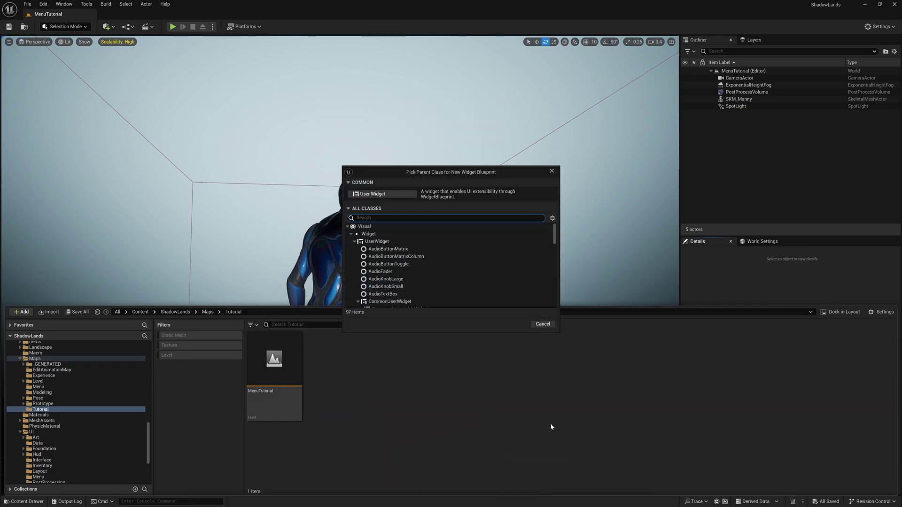
{"action": "type", "text": "w"}
{"action": "key", "text": "BackSpace"}
{"action": "type", "text": "sdl"}
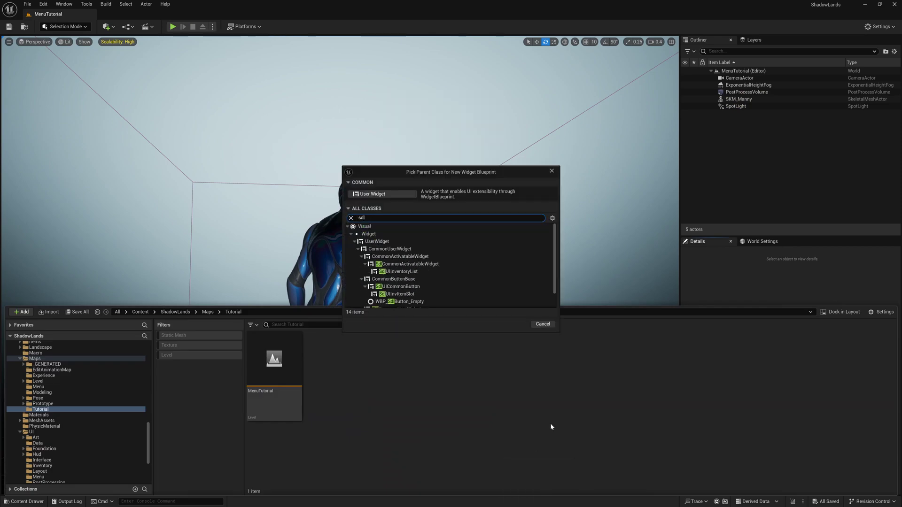
{"action": "left_click", "coordinate": [427, 264]}
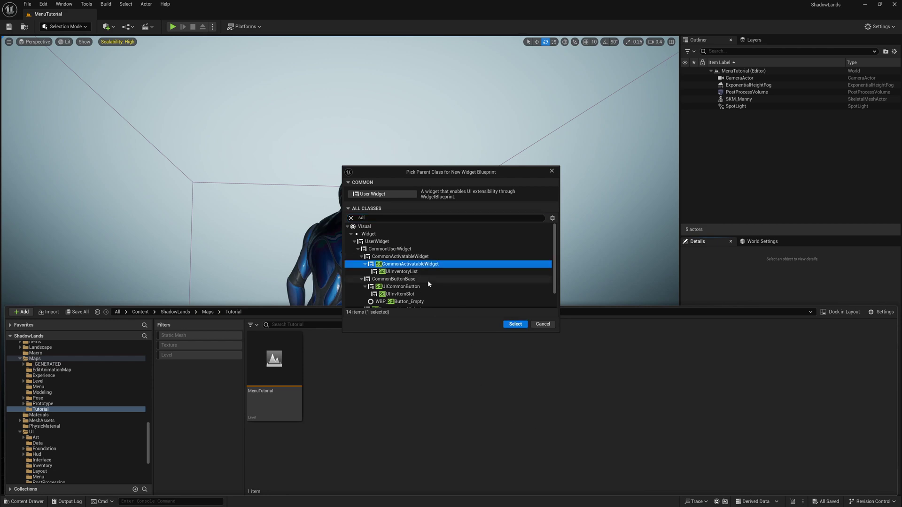
{"action": "left_click", "coordinate": [507, 324]}
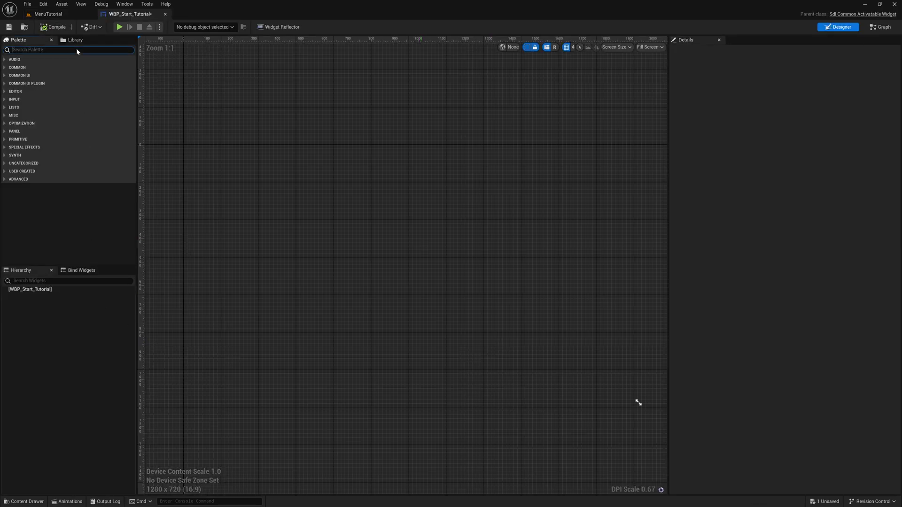
Add an Overlay as the root of WBP_Start_Tutorial and place a WBP General Text Button inside it
{"action": "type", "text": "overlay"}
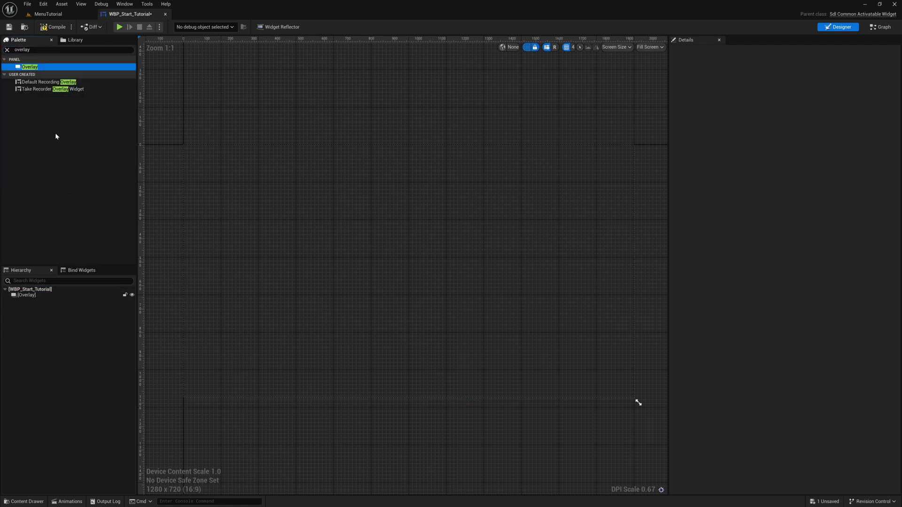
{"action": "left_click", "coordinate": [76, 50]}
{"action": "type", "text": "button"}
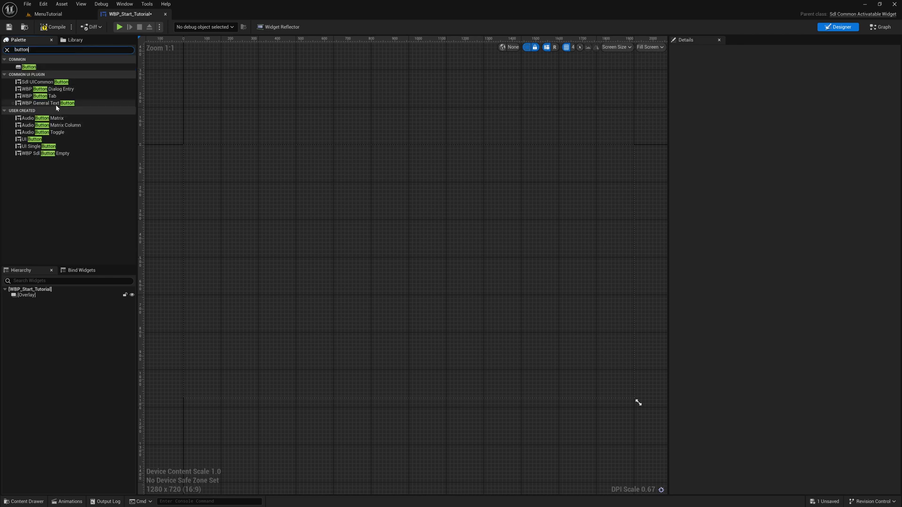
{"action": "left_click", "coordinate": [59, 103]}
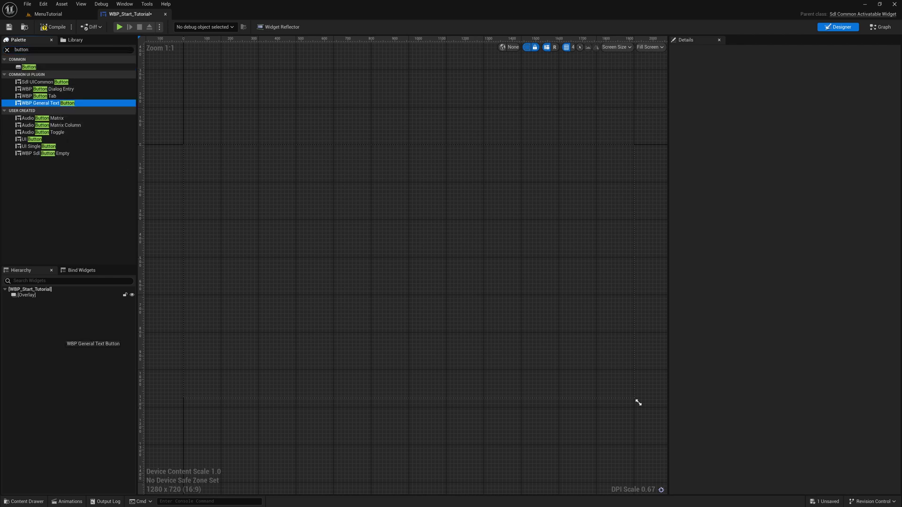
{"action": "left_click_drag", "start_coordinate": [58, 103], "coordinate": [219, 158]}
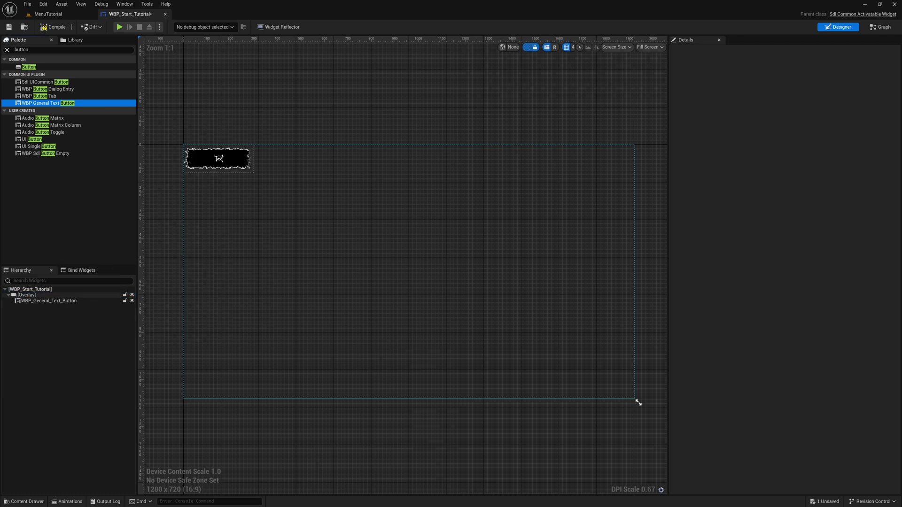
Center the text button horizontally and vertically within the overlay
{"action": "left_click", "coordinate": [218, 159]}
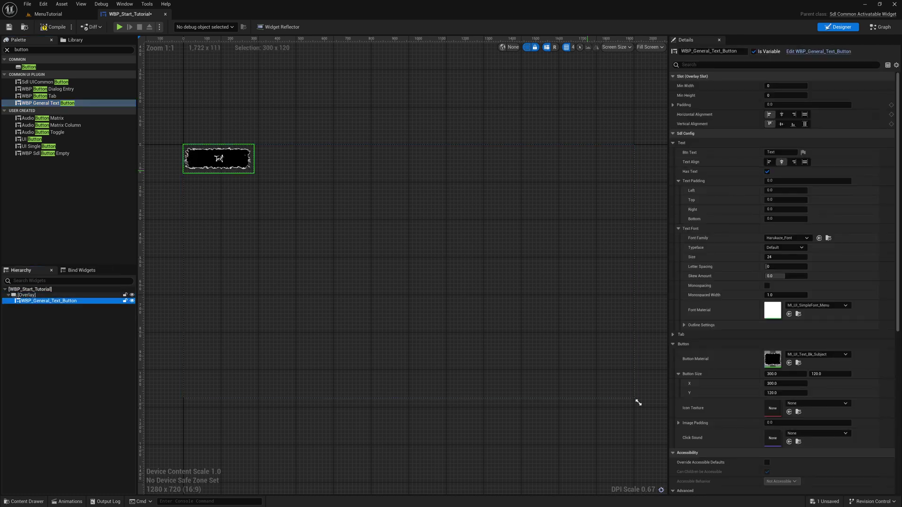
{"action": "left_click", "coordinate": [781, 114]}
{"action": "left_click", "coordinate": [782, 123]}
Assign MI_UI_Btn_A as the button's material and set the button size to 1000 by 400
{"action": "scroll", "coordinate": [791, 183], "scroll_direction": "down", "scroll_amount": 4}
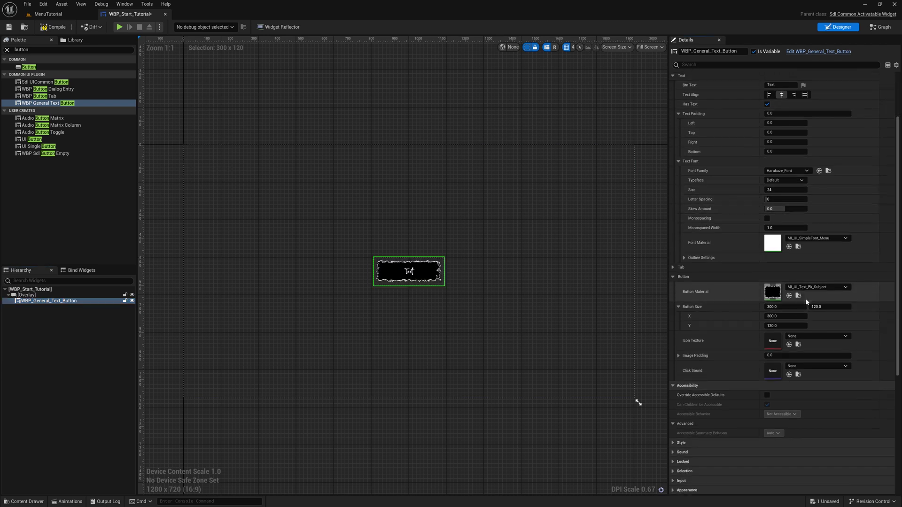
{"action": "left_click", "coordinate": [799, 296]}
{"action": "left_click", "coordinate": [727, 329]}
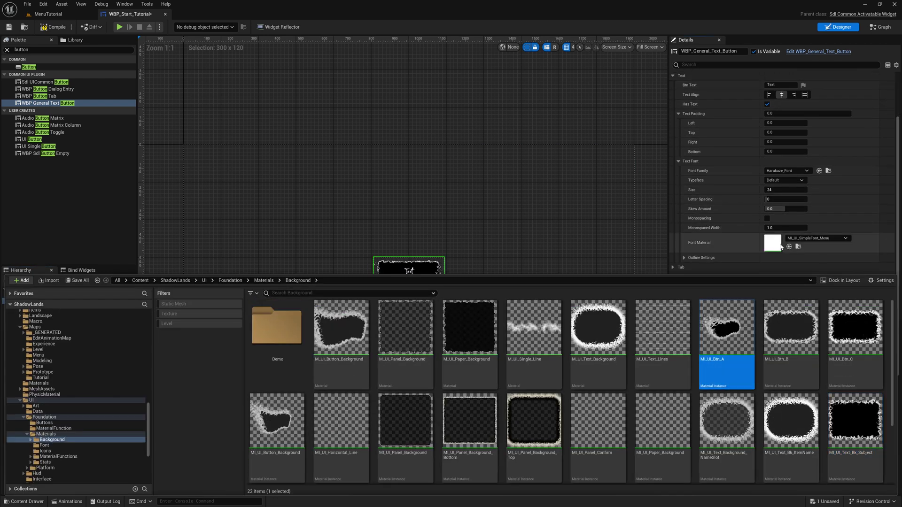
{"action": "left_click", "coordinate": [811, 175]}
{"action": "left_click", "coordinate": [789, 296]}
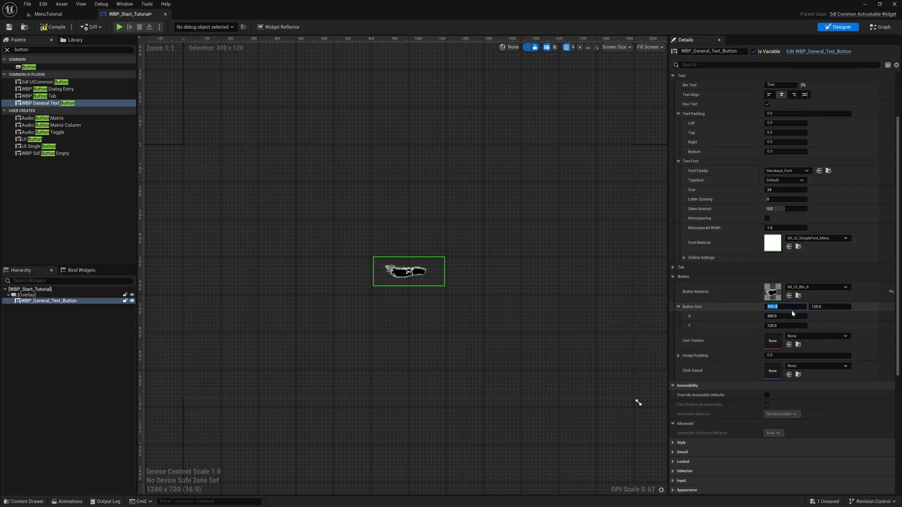
{"action": "type", "text": "400"}
{"action": "key", "text": "Return"}
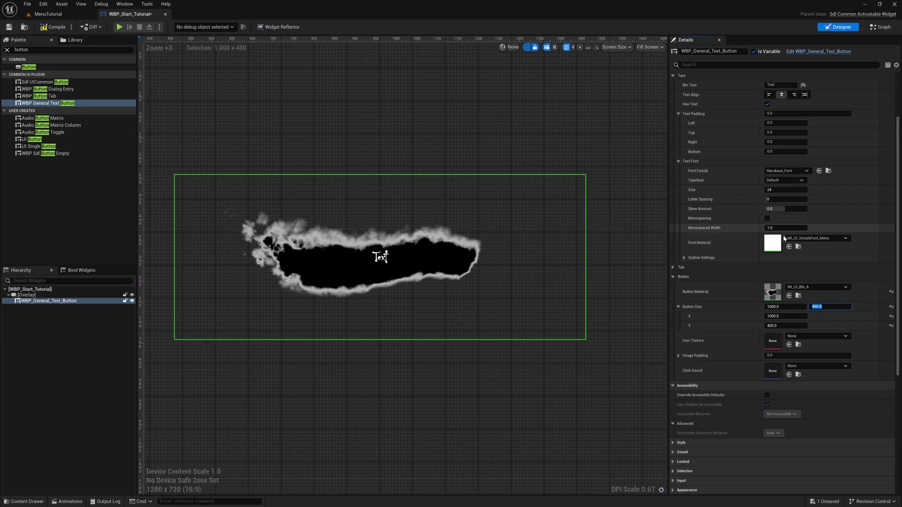
Set the button text's font size to 41 and its letter spacing to 200
{"action": "left_click", "coordinate": [786, 189]}
{"action": "type", "text": "40"}
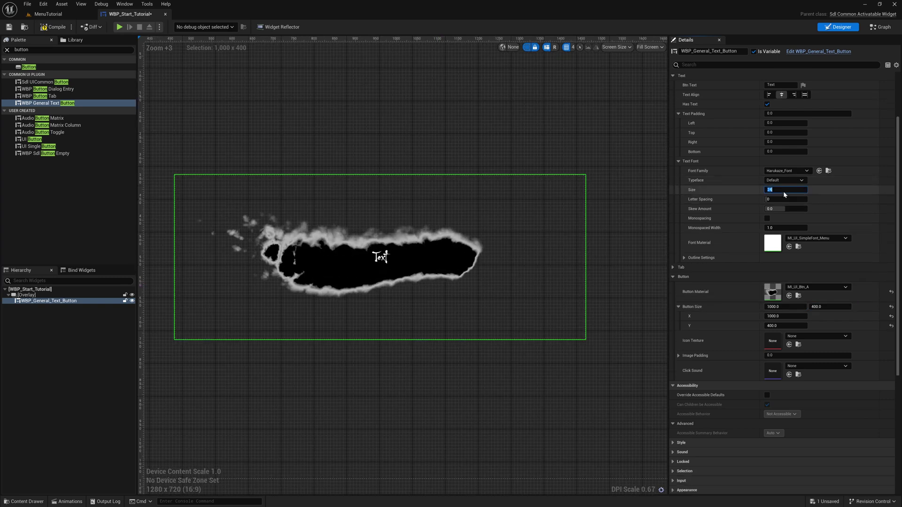
{"action": "key", "text": "Return"}
{"action": "scroll", "coordinate": [790, 190], "scroll_direction": "up", "scroll_amount": 5}
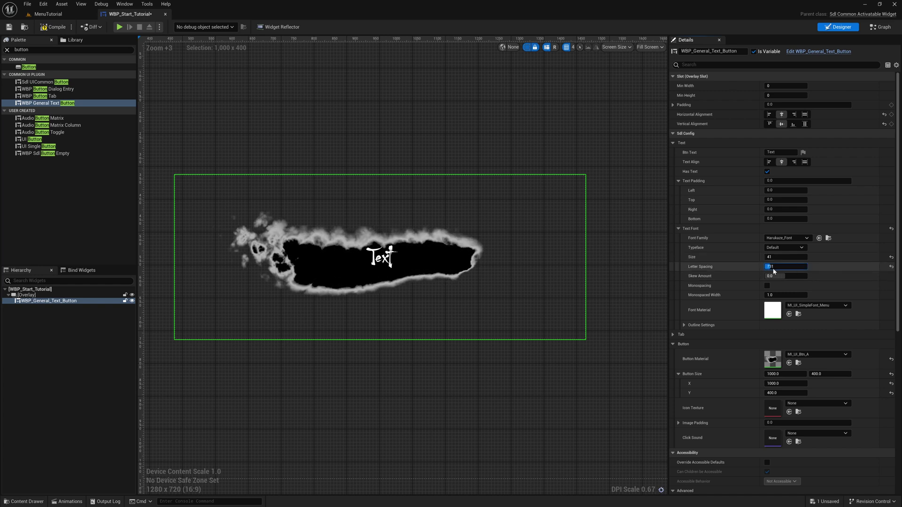
{"action": "type", "text": "200"}
{"action": "key", "text": "Return"}
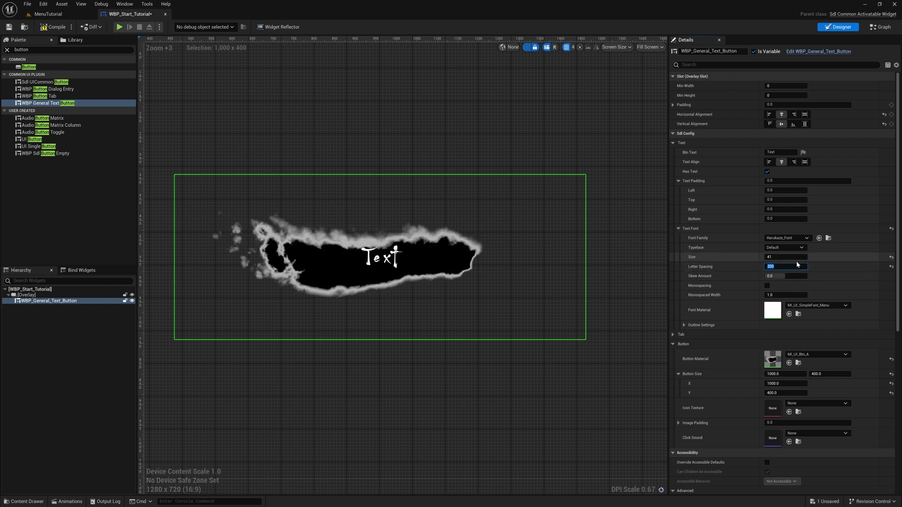
Change the button's text to "Start" and set its top text padding to 10
{"action": "left_click", "coordinate": [781, 153]}
{"action": "type", "text": "Start"}
{"action": "key", "text": "Return"}
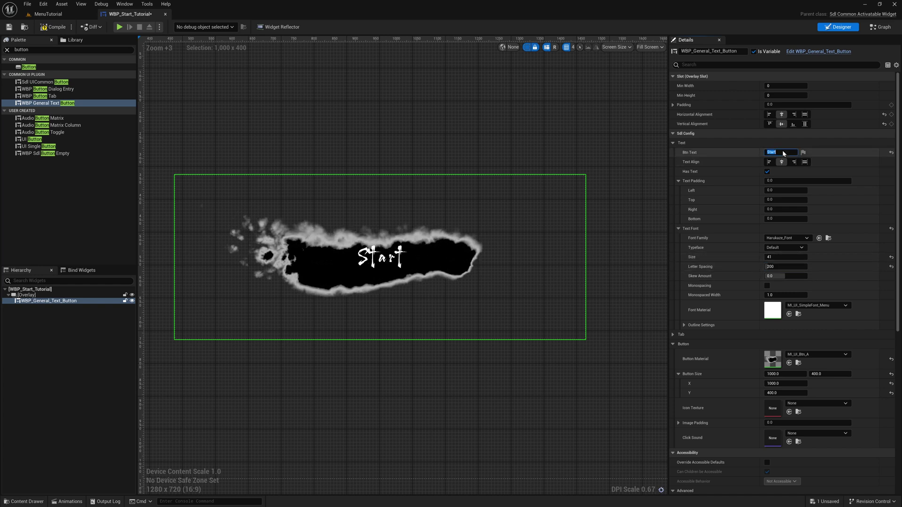
{"action": "left_click", "coordinate": [783, 199]}
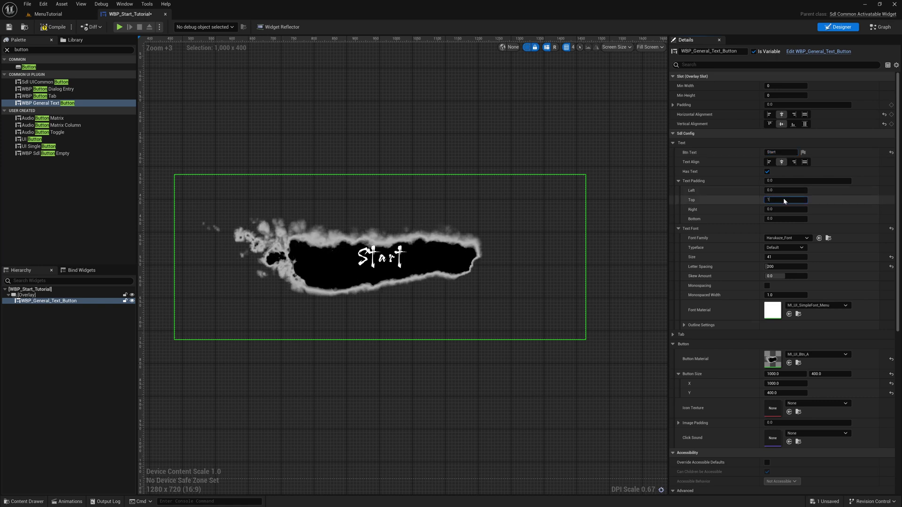
{"action": "type", "text": "10"}
{"action": "key", "text": "Return"}
Set the Start button's left text padding to -30
{"action": "left_click", "coordinate": [610, 298]}
{"action": "scroll", "coordinate": [536, 308], "scroll_direction": "down", "scroll_amount": 3}
{"action": "scroll", "coordinate": [554, 445], "scroll_direction": "down", "scroll_amount": 1}
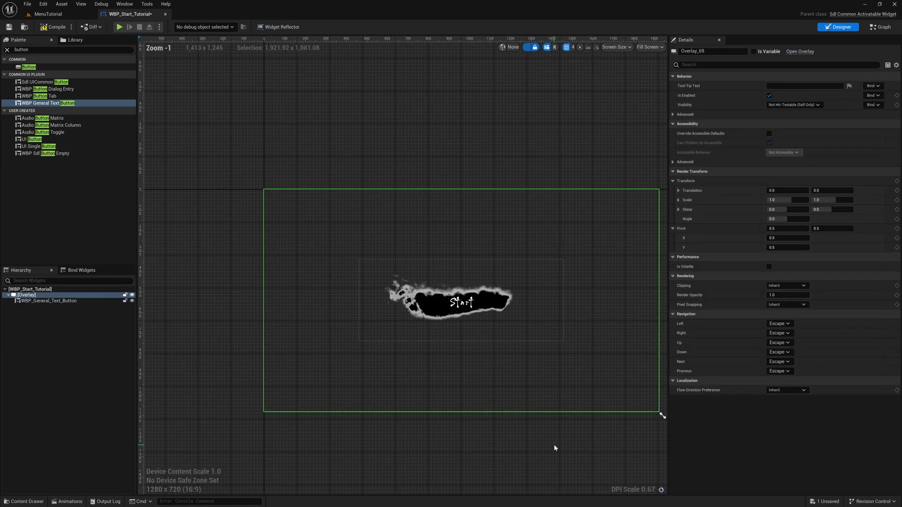
{"action": "scroll", "coordinate": [572, 323], "scroll_direction": "up", "scroll_amount": 1}
{"action": "left_click", "coordinate": [561, 304]}
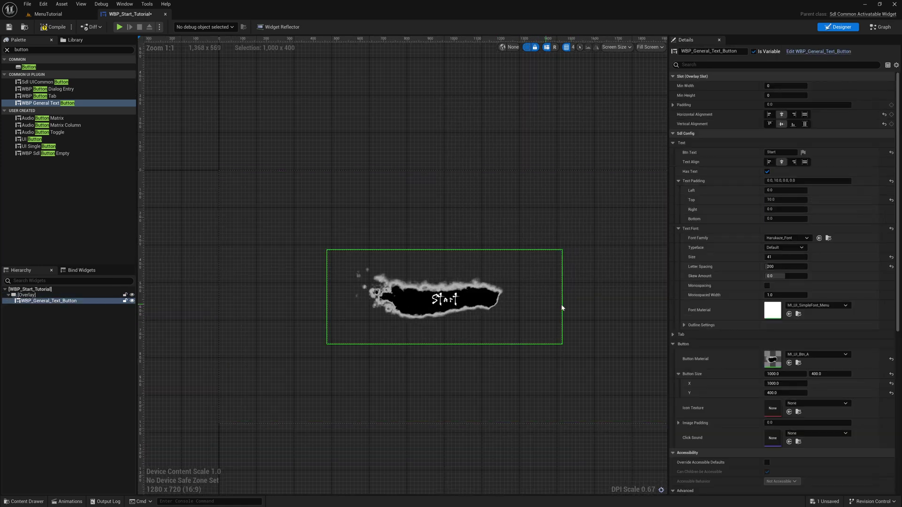
{"action": "left_click", "coordinate": [783, 189]}
{"action": "type", "text": "-30"}
{"action": "key", "text": "Return"}
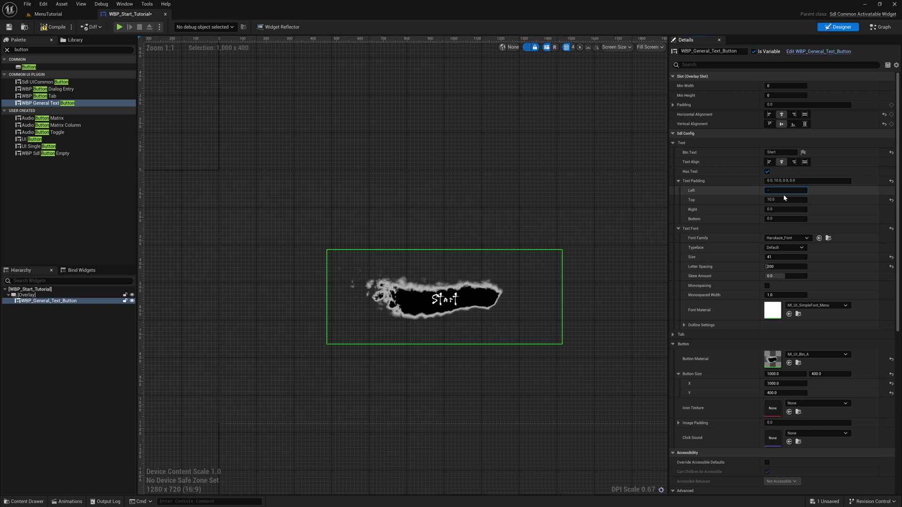
{"action": "left_click", "coordinate": [550, 433]}
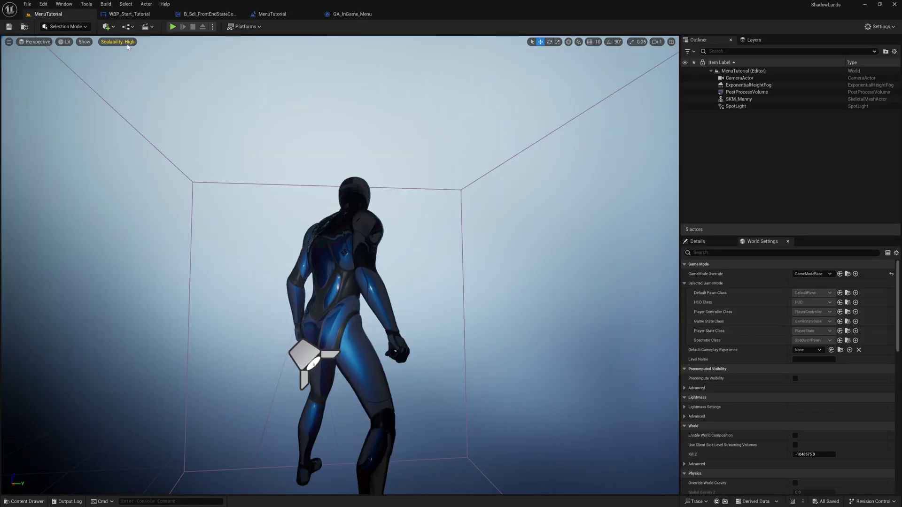
Open the MenuTutorial Level Blueprint and add a Create Widget node to its Event Graph
{"action": "left_click", "coordinate": [130, 28]}
{"action": "left_click", "coordinate": [155, 76]}
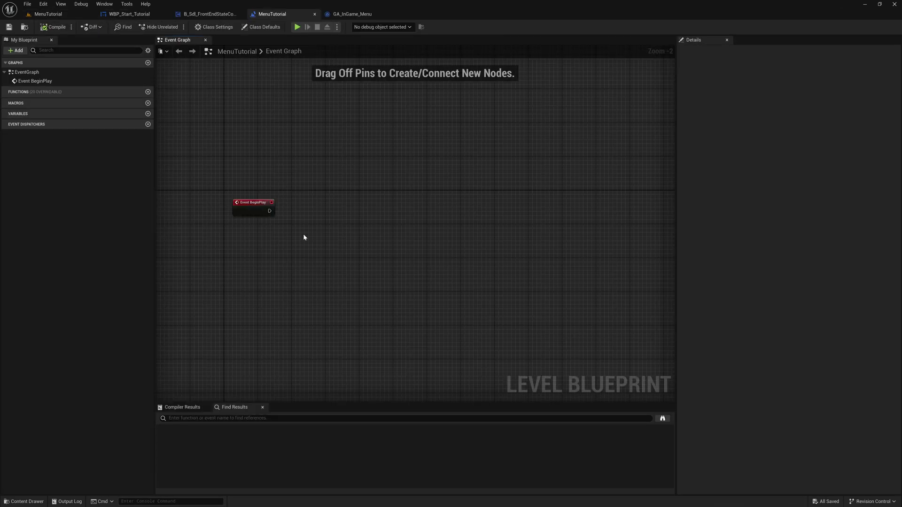
{"action": "right_click", "coordinate": [317, 227]}
{"action": "type", "text": "create widget"}
{"action": "key", "text": "Return"}
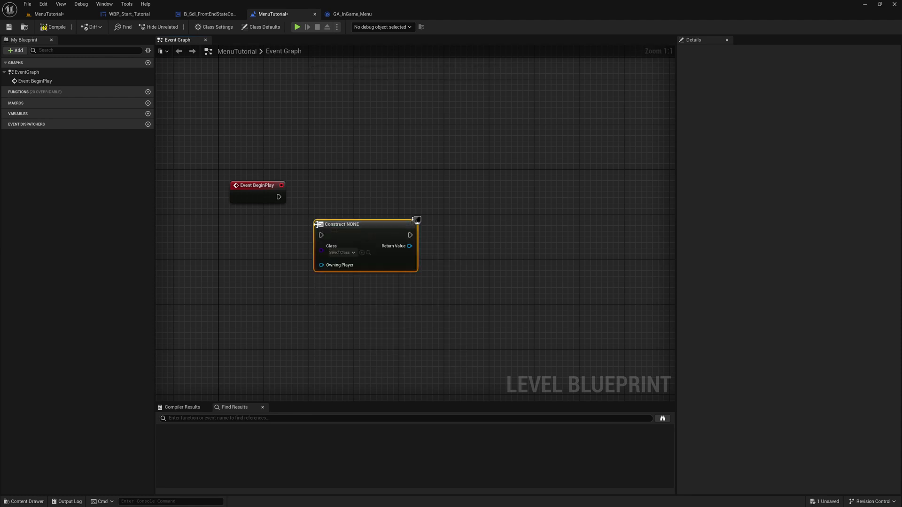
Set the Create Widget node's class to WBP_Start_Tutorial and connect it to Event BeginPlay
{"action": "left_click", "coordinate": [341, 253]}
{"action": "type", "text": "tutorial"}
{"action": "left_click", "coordinate": [360, 280]}
{"action": "left_click_drag", "start_coordinate": [352, 229], "coordinate": [347, 194]}
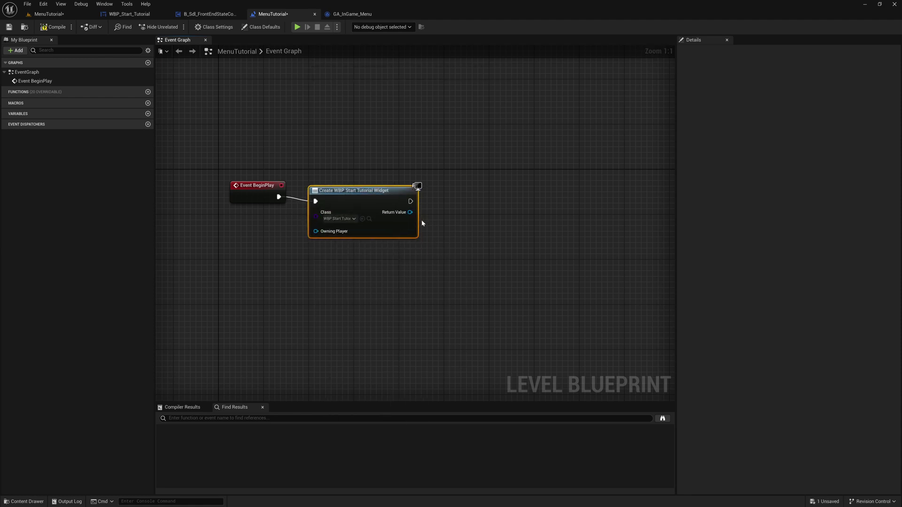
Add an Add to Viewport node that takes the created widget as its target
{"action": "left_click_drag", "start_coordinate": [410, 213], "coordinate": [434, 213]}
{"action": "type", "text": "viewport"}
{"action": "key", "text": "Return"}
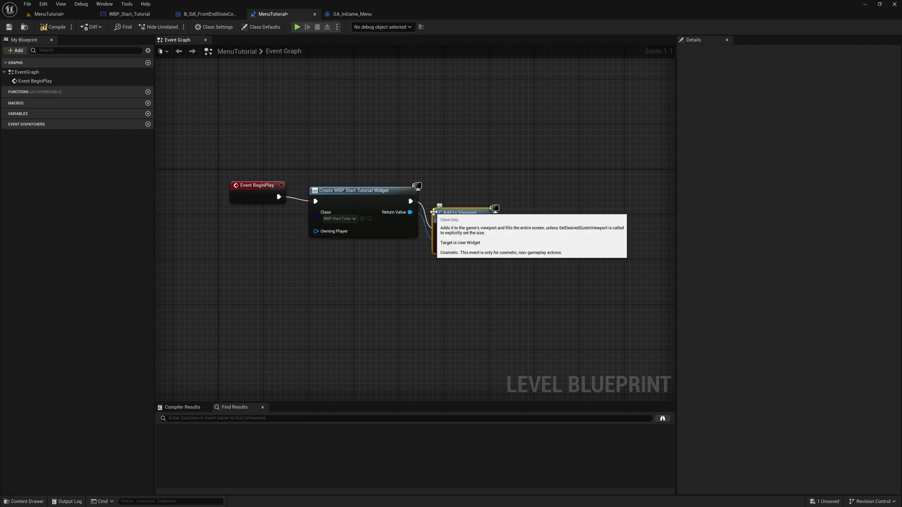
Add a Get Player Controller node below the Add to Viewport node
{"action": "right_click", "coordinate": [433, 269]}
{"action": "type", "text": "get player controller"}
{"action": "key", "text": "Return"}
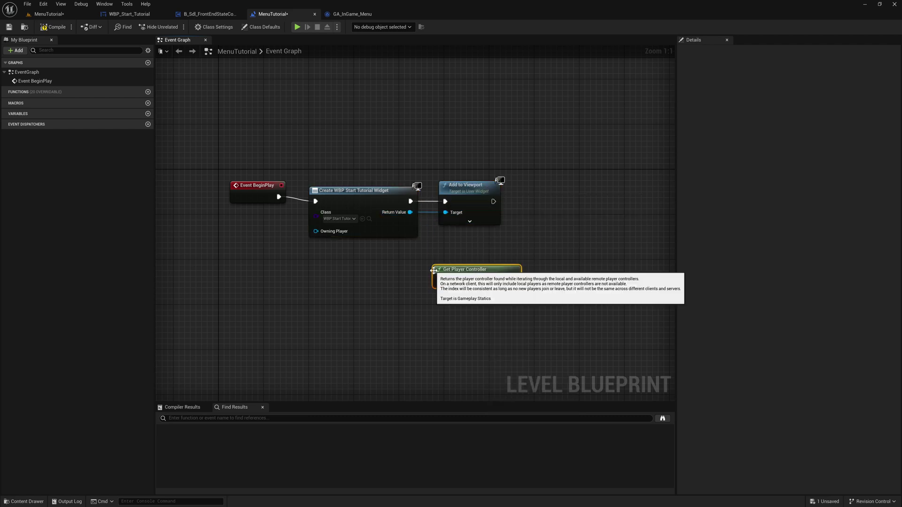
{"action": "left_click_drag", "start_coordinate": [452, 272], "coordinate": [419, 272]}
Add a Set Input Mode UI Only node fed by the player controller's return value
{"action": "right_click_drag", "start_coordinate": [585, 258], "coordinate": [521, 260]}
{"action": "left_click_drag", "start_coordinate": [414, 282], "coordinate": [474, 217]}
{"action": "type", "text": "input mo"}
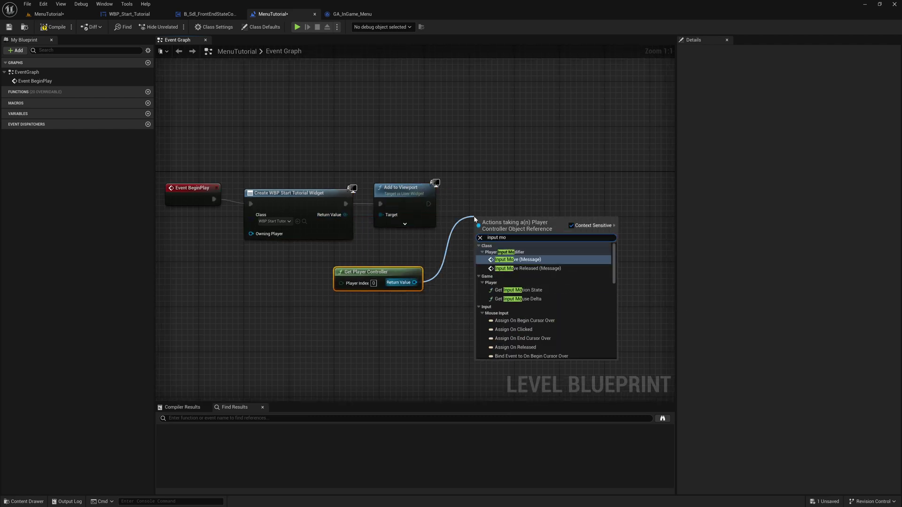
{"action": "type", "text": "de"}
{"action": "left_click", "coordinate": [498, 271]}
Wire the created widget into In Widget to Focus through a reroute point, and run Set Input Mode UI Only after Add to Viewport
{"action": "left_click_drag", "start_coordinate": [346, 224], "coordinate": [476, 252]}
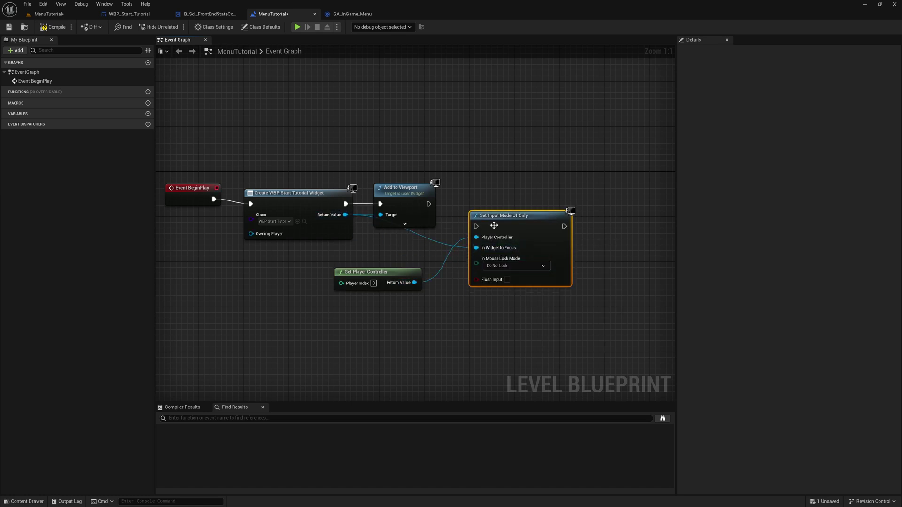
{"action": "left_click_drag", "start_coordinate": [431, 204], "coordinate": [429, 204]}
{"action": "left_click_drag", "start_coordinate": [497, 217], "coordinate": [503, 195]}
{"action": "double_click", "coordinate": [436, 228]}
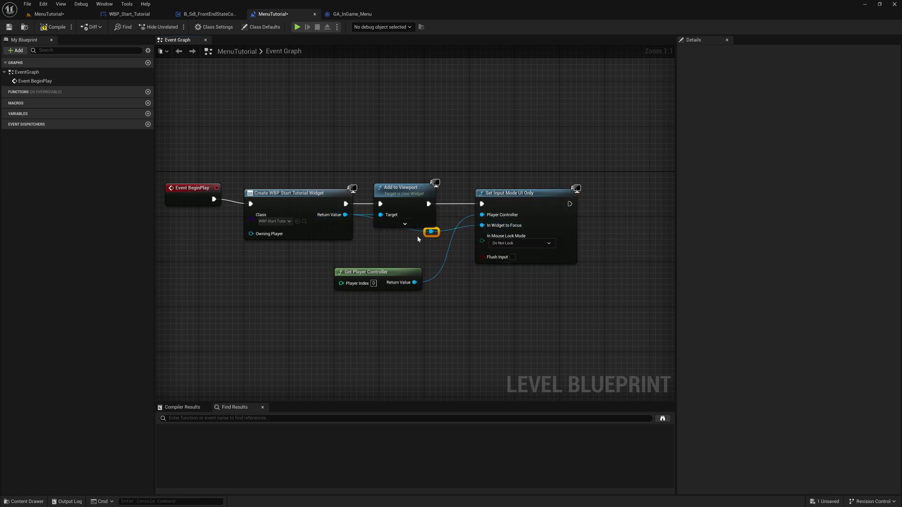
Add a Set Show Mouse Cursor node with the player controller as its target
{"action": "right_click_drag", "start_coordinate": [454, 233], "coordinate": [371, 227]}
{"action": "left_click_drag", "start_coordinate": [367, 278], "coordinate": [517, 224]}
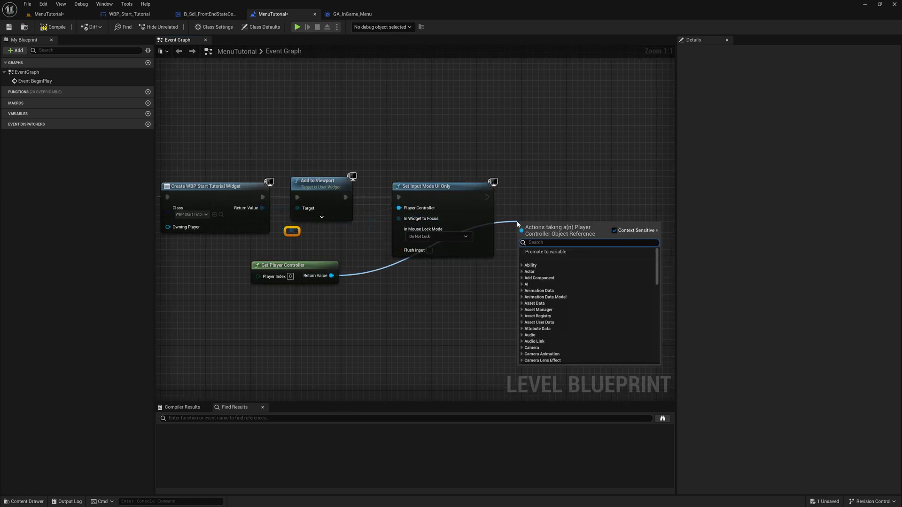
{"action": "type", "text": "set mouse cur"}
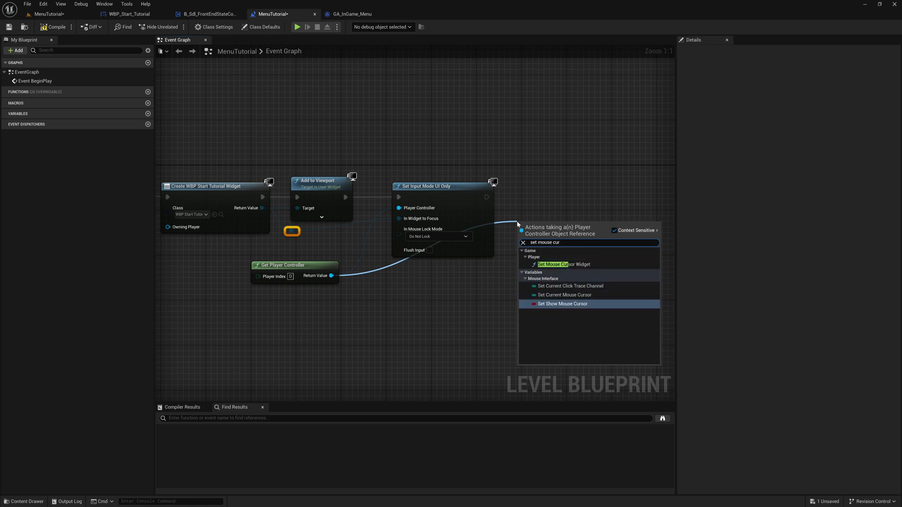
{"action": "left_click", "coordinate": [561, 303]}
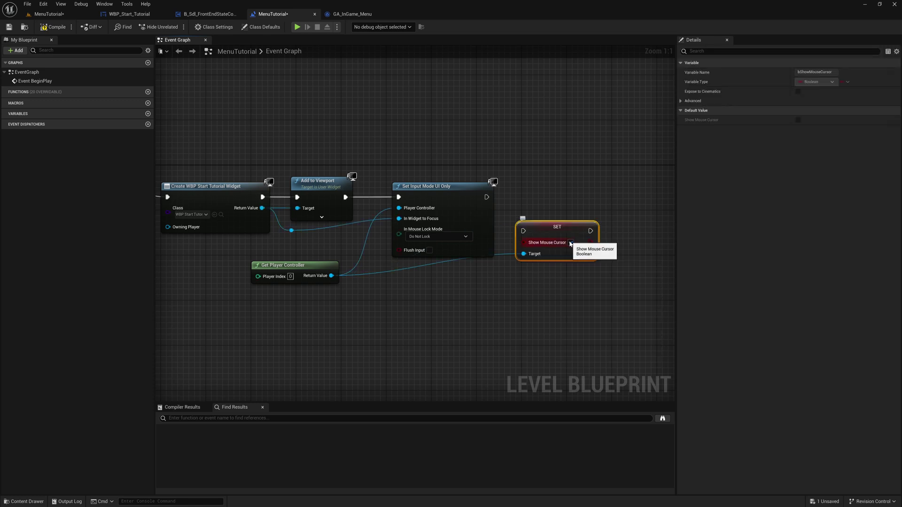
Enable Show Mouse Cursor, run its Set node after Set Input Mode UI Only, and play-test the level with the Start widget
{"action": "left_click_drag", "start_coordinate": [524, 231], "coordinate": [552, 190]}
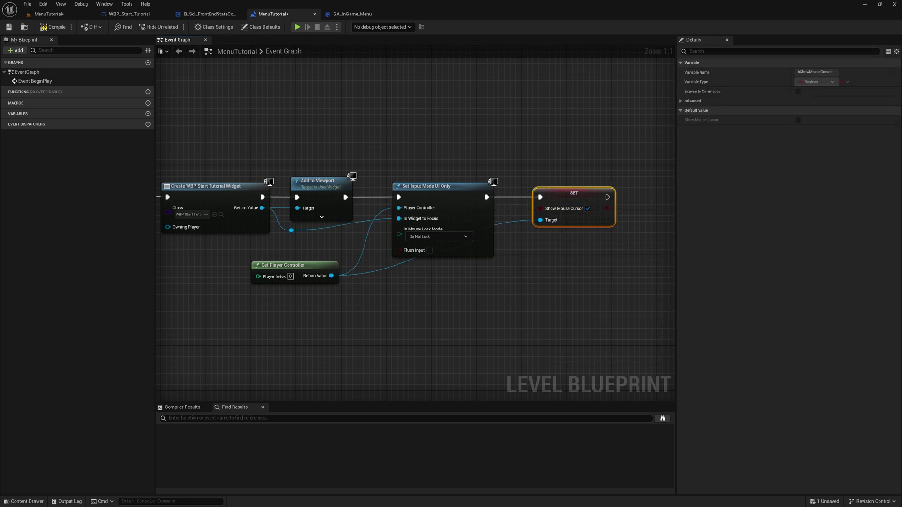
{"action": "scroll", "coordinate": [484, 302], "scroll_direction": "down", "scroll_amount": 1}
{"action": "right_click_drag", "start_coordinate": [483, 302], "coordinate": [472, 303]}
{"action": "left_click", "coordinate": [461, 314]}
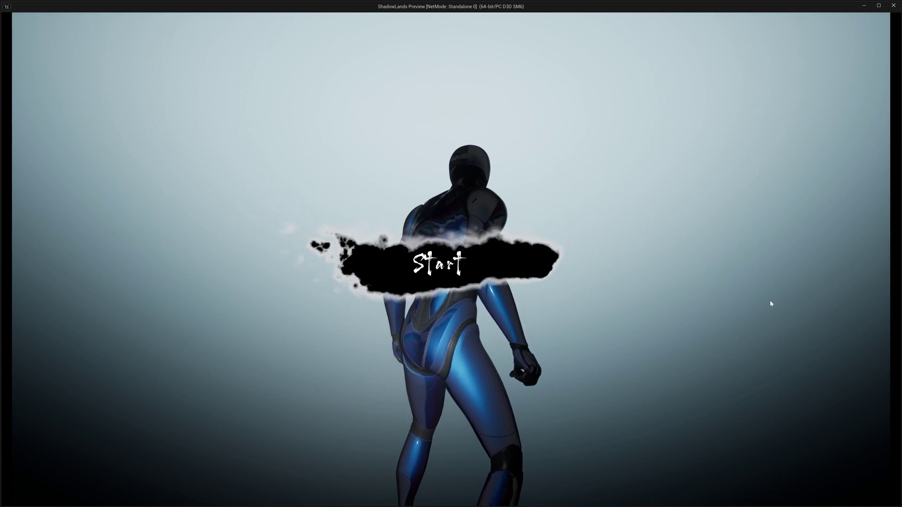
{"action": "key", "text": "Escape"}
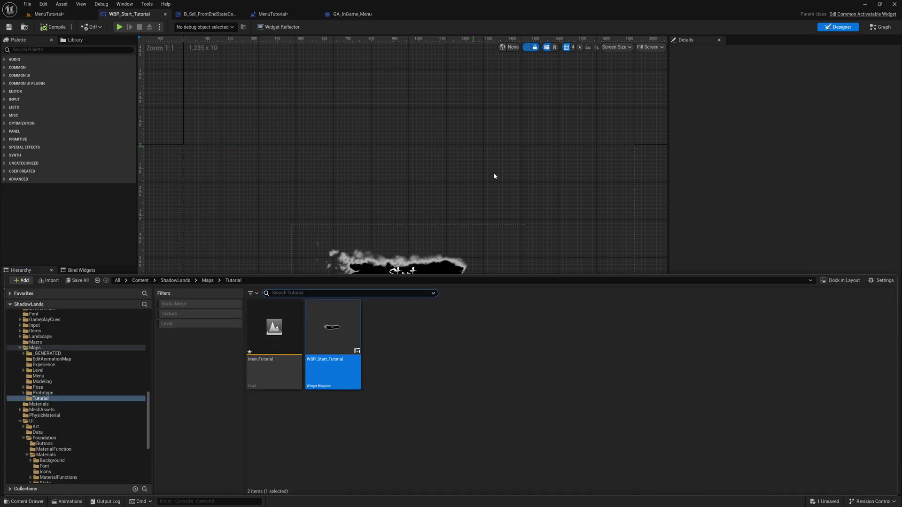
Duplicate WBP_Start_Tutorial as WBP_MainMenu_Tutorial and open the copy in the widget designer
{"action": "key", "text": "ctrl+d"}
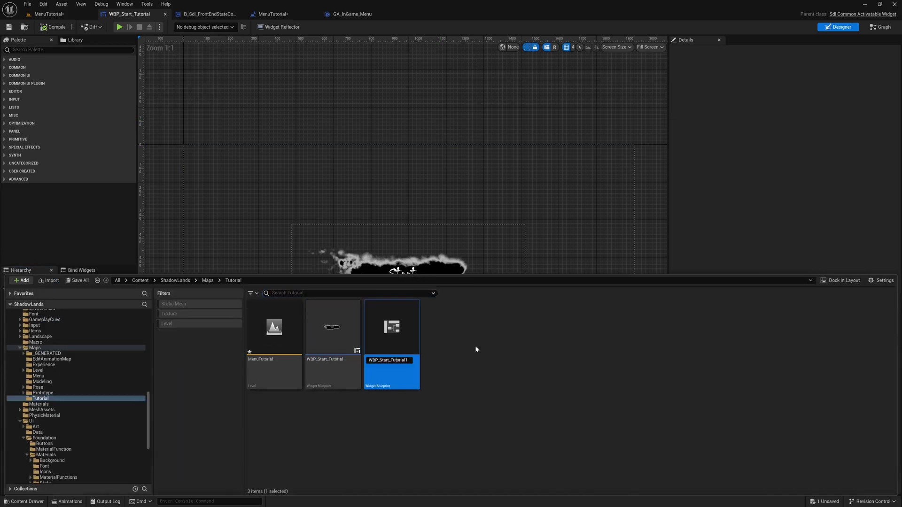
{"action": "key", "text": "Left"}
{"action": "key", "text": "Left"}
{"action": "key", "text": "Left"}
{"action": "key", "text": "Left"}
{"action": "key", "text": "BackSpace"}
{"action": "key", "text": "BackSpace"}
{"action": "key", "text": "BackSpace"}
{"action": "key", "text": "BackSpace"}
{"action": "key", "text": "BackSpace"}
{"action": "type", "text": "MainMenu"}
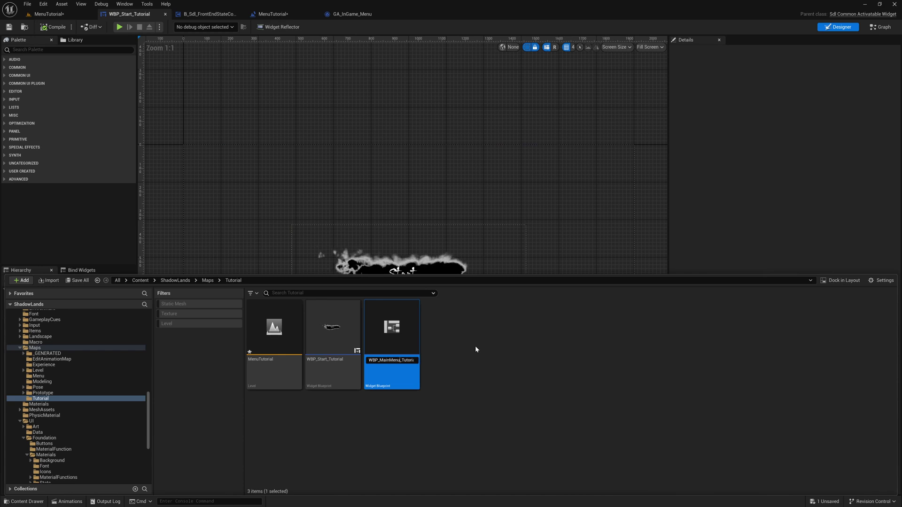
{"action": "key", "text": "Return"}
{"action": "double_click", "coordinate": [349, 331]}
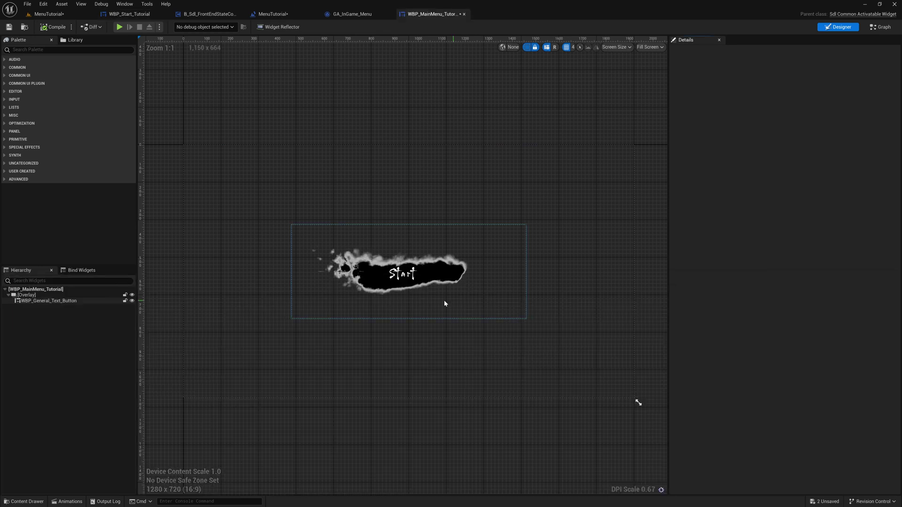
Change the Start button's text to "New Game" and align the button to the overlay's left and top
{"action": "left_click", "coordinate": [446, 303]}
{"action": "left_click", "coordinate": [774, 152]}
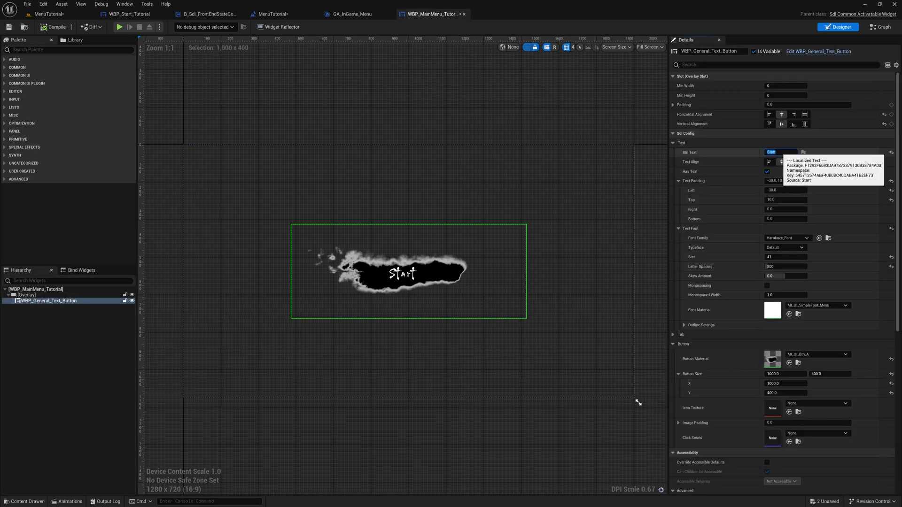
{"action": "key", "text": "Return"}
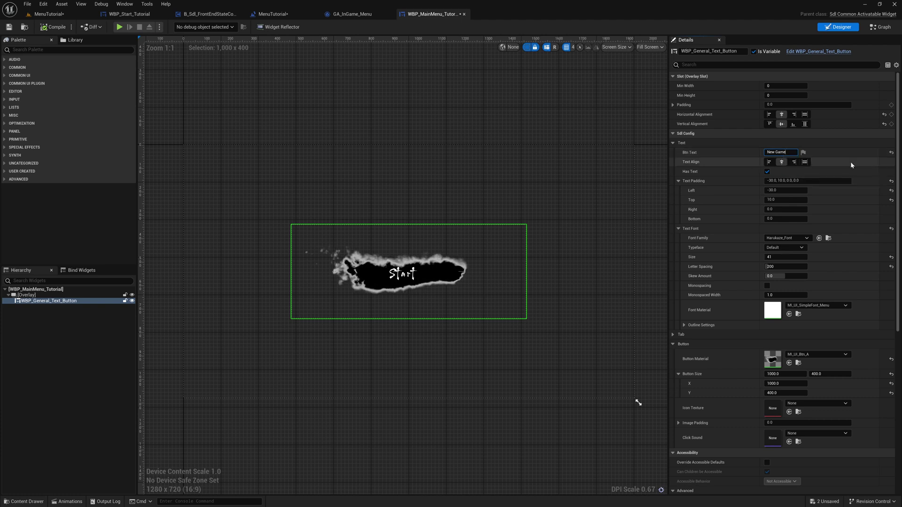
{"action": "left_click", "coordinate": [769, 115]}
{"action": "left_click", "coordinate": [770, 124]}
Set the New Game button's font size to 25 and its button size to 400 by 200
{"action": "left_click", "coordinate": [800, 258]}
{"action": "type", "text": "35"}
{"action": "key", "text": "Return"}
{"action": "scroll", "coordinate": [802, 235], "scroll_direction": "down", "scroll_amount": 3}
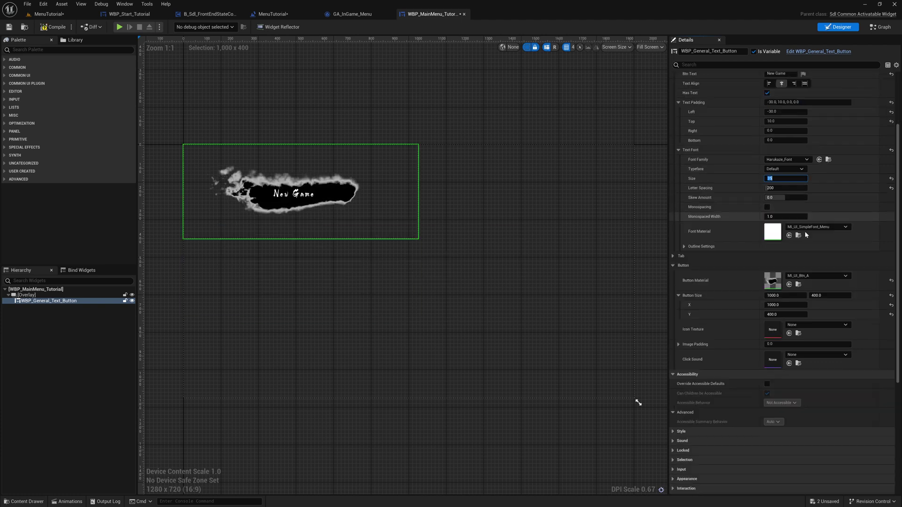
{"action": "left_click", "coordinate": [794, 282]}
{"action": "type", "text": "400"}
{"action": "key", "text": "Tab"}
{"action": "type", "text": "200"}
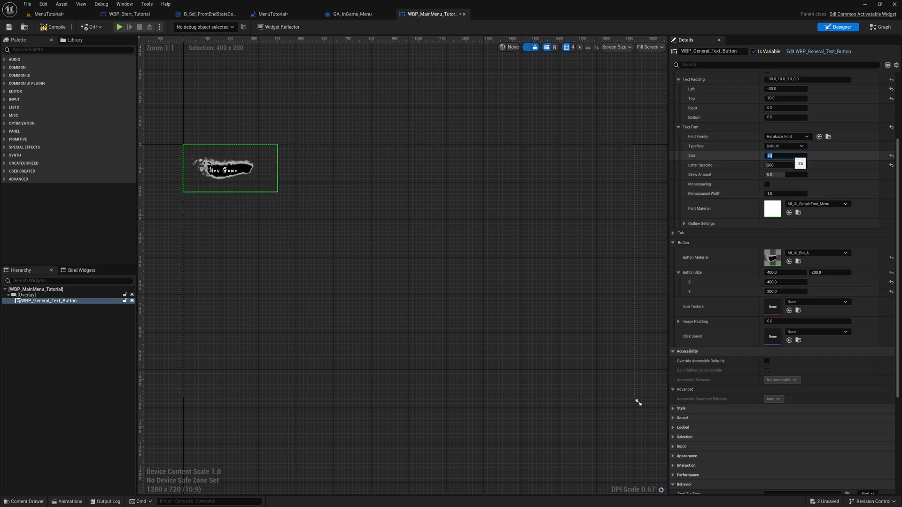
Wrap the New Game button in a Vertical Box
{"action": "scroll", "coordinate": [550, 236], "scroll_direction": "up", "scroll_amount": 3}
{"action": "scroll", "coordinate": [357, 274], "scroll_direction": "down", "scroll_amount": 1}
{"action": "right_click_drag", "start_coordinate": [350, 274], "coordinate": [538, 278]}
{"action": "scroll", "coordinate": [540, 282], "scroll_direction": "down", "scroll_amount": 1}
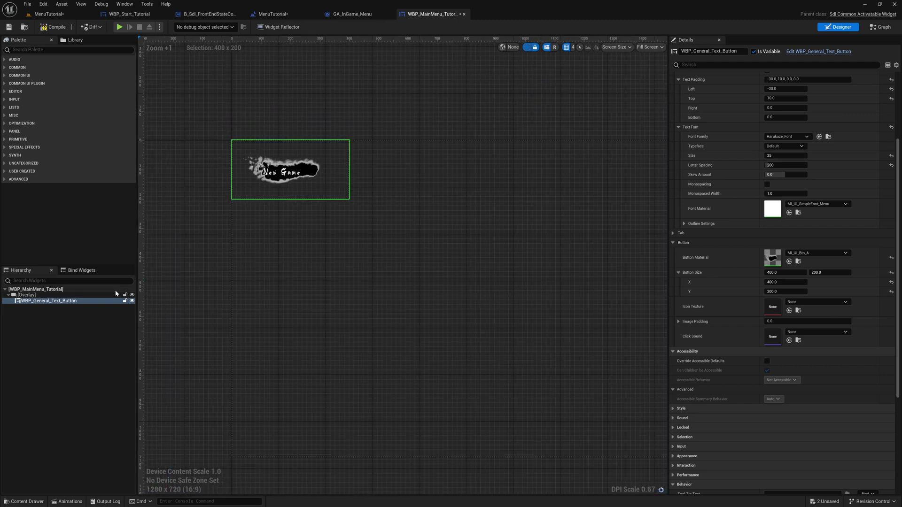
{"action": "right_click", "coordinate": [72, 302]}
{"action": "mouse_move", "coordinate": [94, 384]}
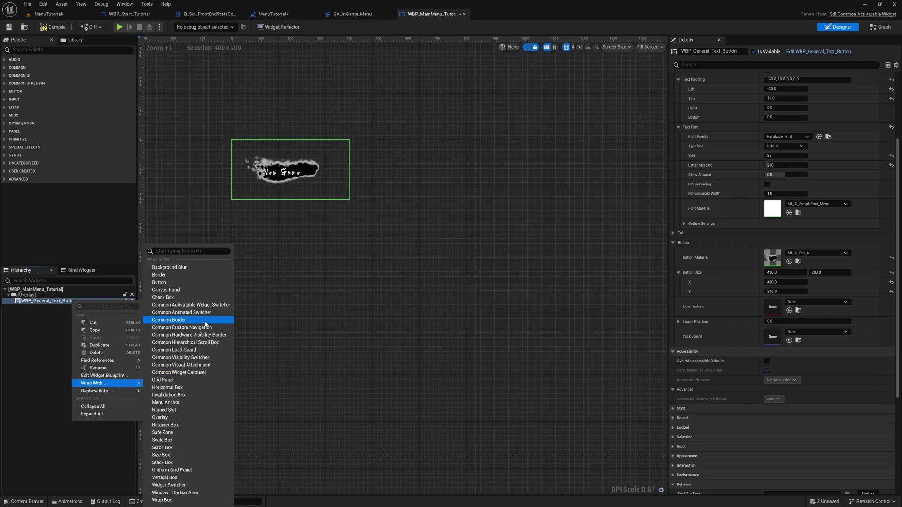
{"action": "type", "text": "vertical"}
{"action": "left_click", "coordinate": [151, 395]}
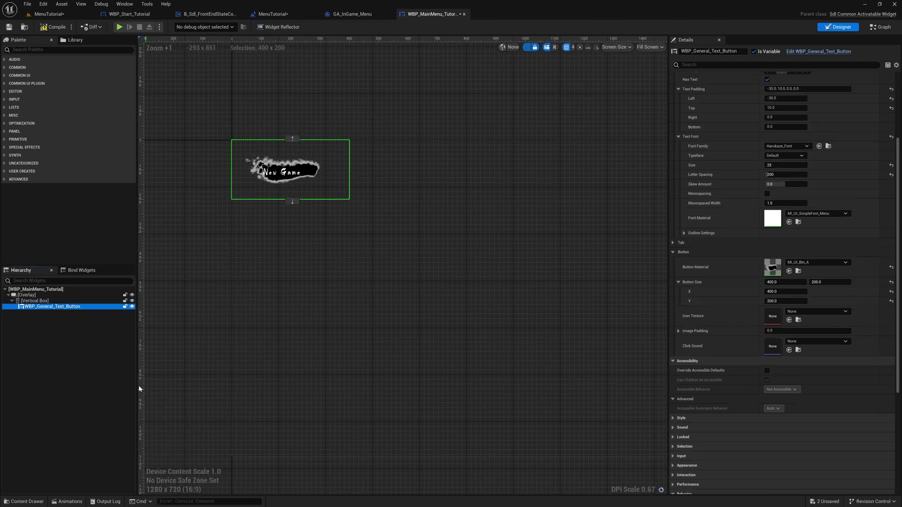
Rename the WBP_General_Text_Button inside the Vertical Box to NewGameBtn
{"action": "right_click", "coordinate": [64, 308]}
{"action": "key", "text": "F2"}
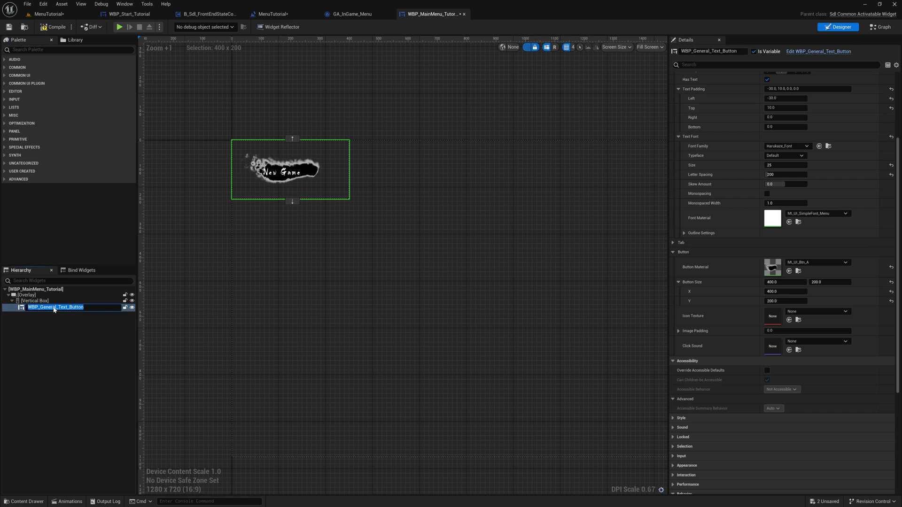
{"action": "type", "text": "NewGameBtn"}
{"action": "key", "text": "Return"}
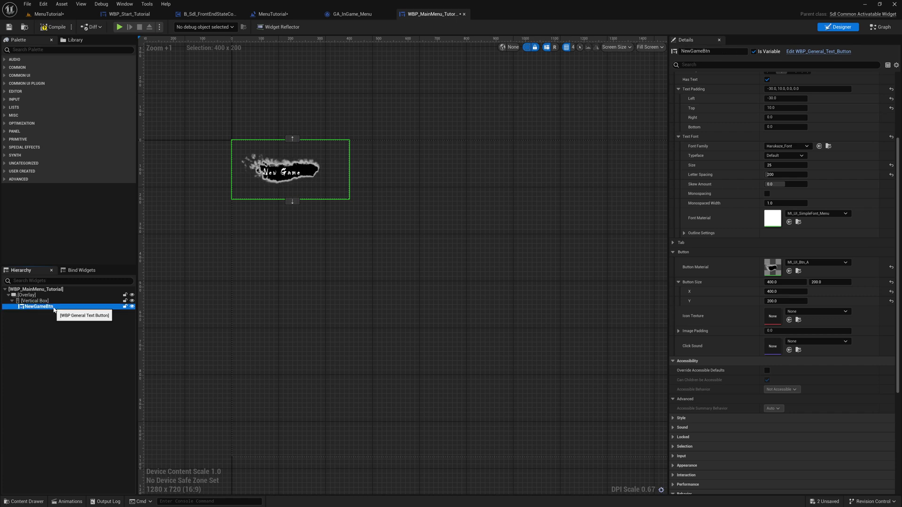
Make the Vertical Box fill the overlay vertically, with left padding of 100 and top padding of 80
{"action": "left_click", "coordinate": [35, 301]}
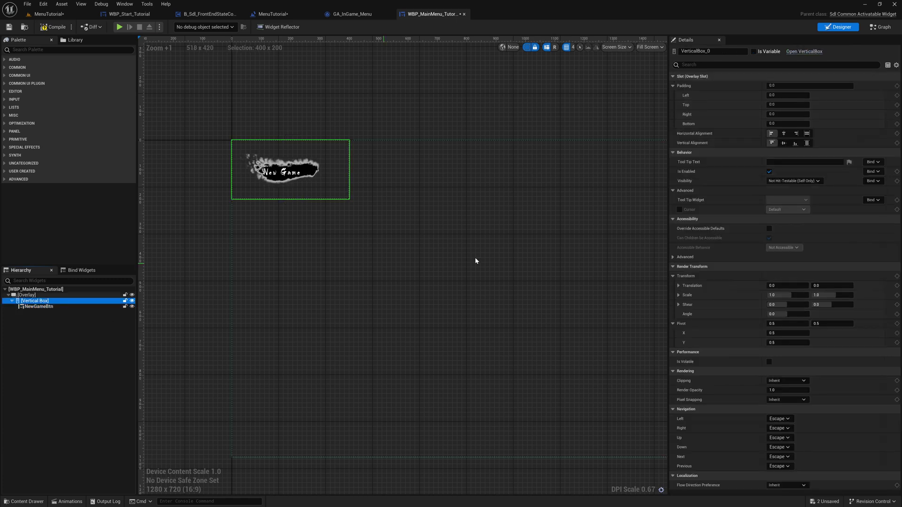
{"action": "left_click", "coordinate": [806, 144]}
{"action": "left_click", "coordinate": [790, 95]}
{"action": "type", "text": "100"}
{"action": "key", "text": "Return"}
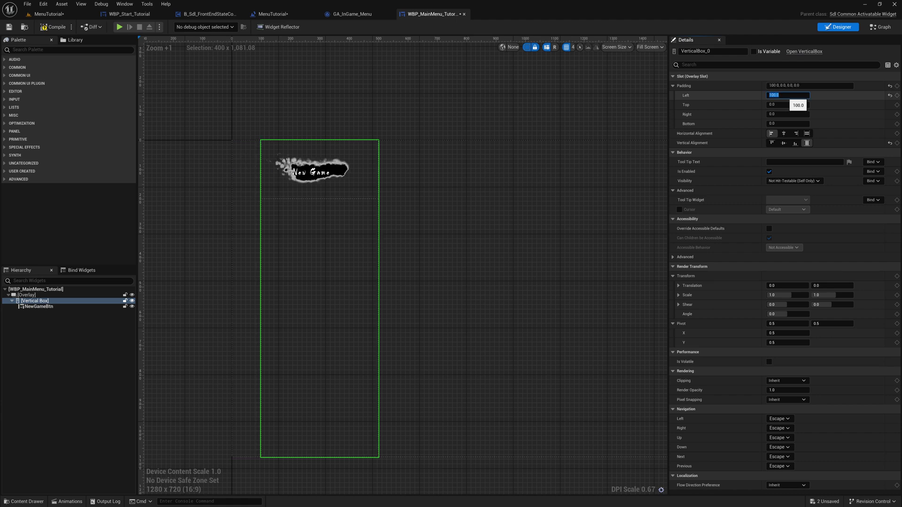
{"action": "type", "text": "80"}
{"action": "key", "text": "Return"}
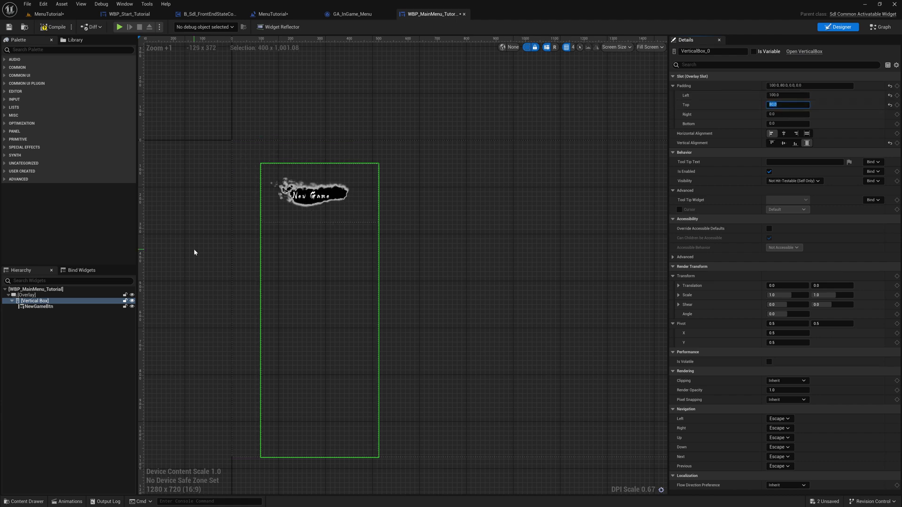
Duplicate NewGameBtn three times and rename the copies ContinueBtn, Load and Quit
{"action": "left_click", "coordinate": [38, 307]}
{"action": "key", "text": "ctrl+d"}
{"action": "key", "text": "ctrl+d"}
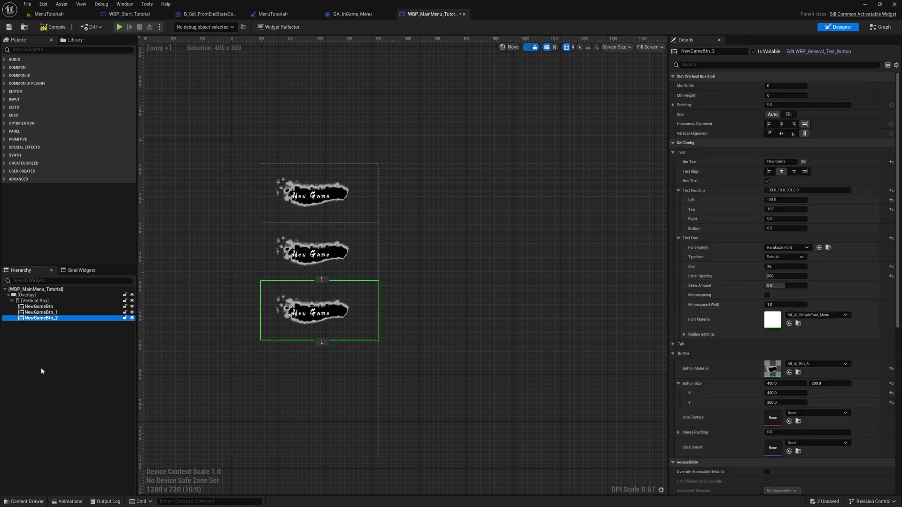
{"action": "key", "text": "ctrl+d"}
{"action": "double_click", "coordinate": [70, 313]}
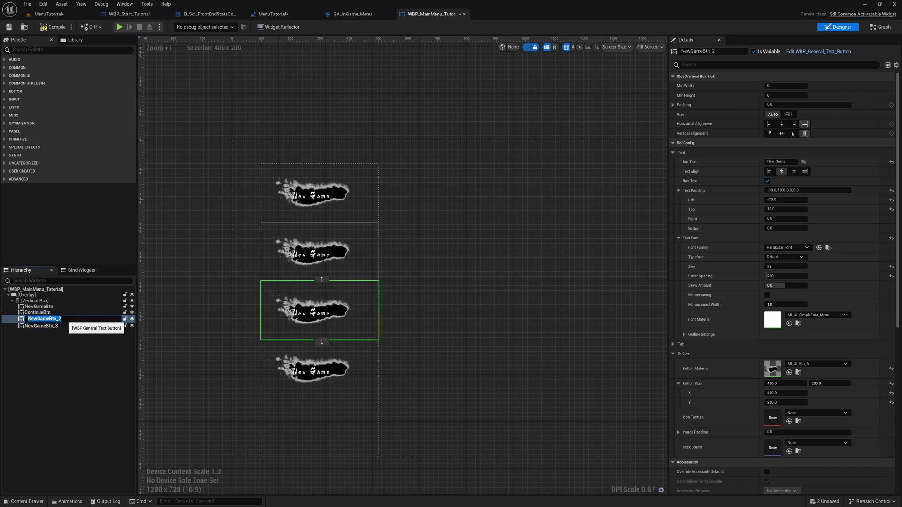
{"action": "left_click", "coordinate": [62, 324]}
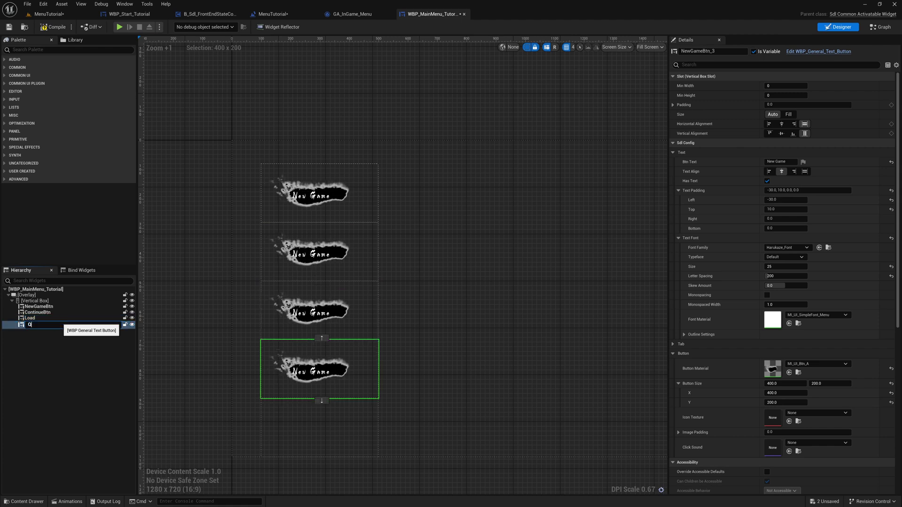
Insert a Spacer between the Load and Quit buttons and set its size to Fill
{"action": "type", "text": "spacer"}
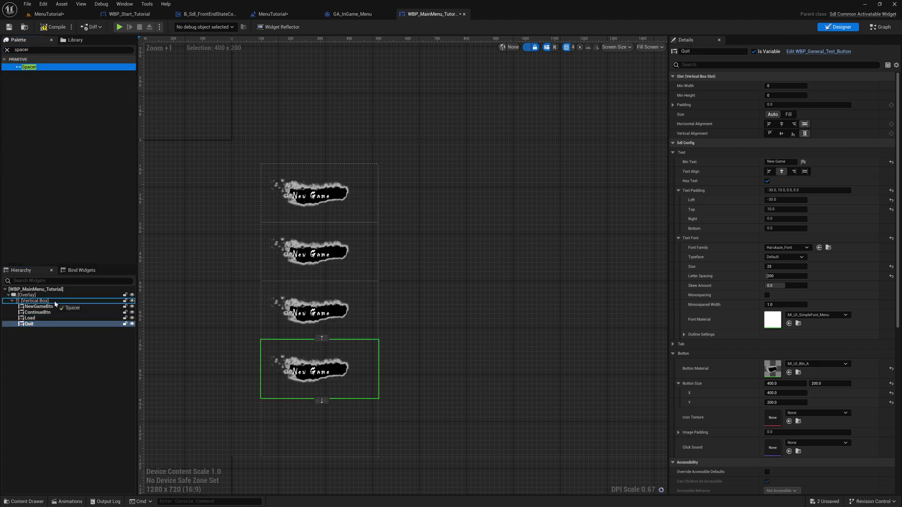
{"action": "left_click", "coordinate": [55, 324]}
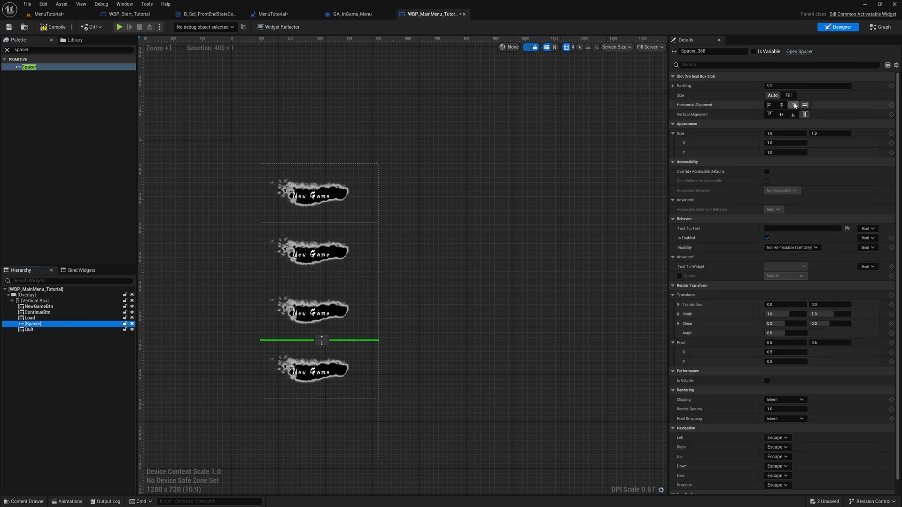
{"action": "left_click", "coordinate": [789, 96]}
Set the Vertical Box's bottom padding to 80
{"action": "scroll", "coordinate": [517, 273], "scroll_direction": "down", "scroll_amount": 1}
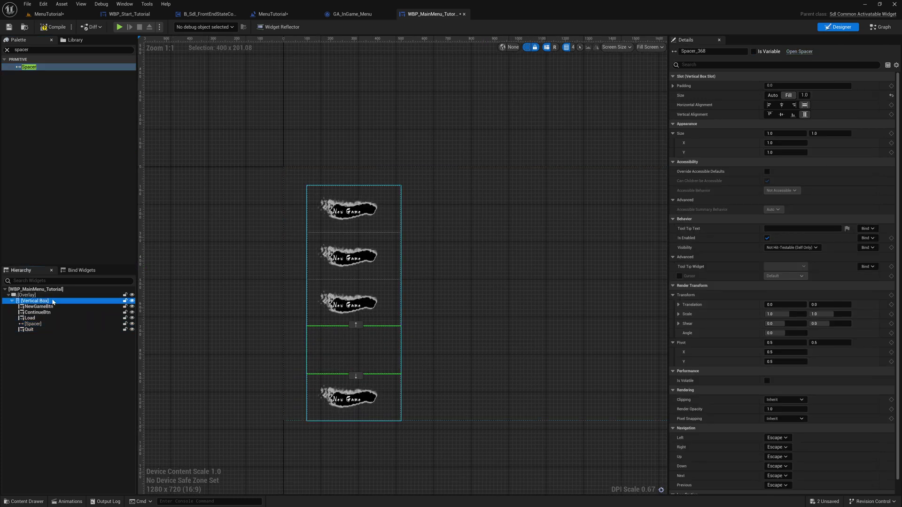
{"action": "left_click", "coordinate": [786, 123]}
{"action": "type", "text": "80"}
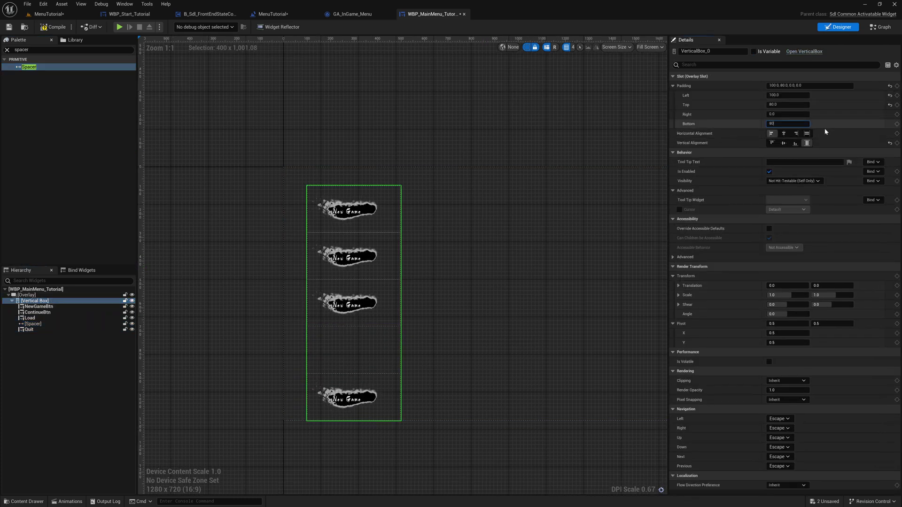
Set the text of the three duplicated buttons to "Continue", "Load" and "Quit"
{"action": "left_click", "coordinate": [90, 313]}
{"action": "scroll", "coordinate": [790, 141], "scroll_direction": "down", "scroll_amount": 3}
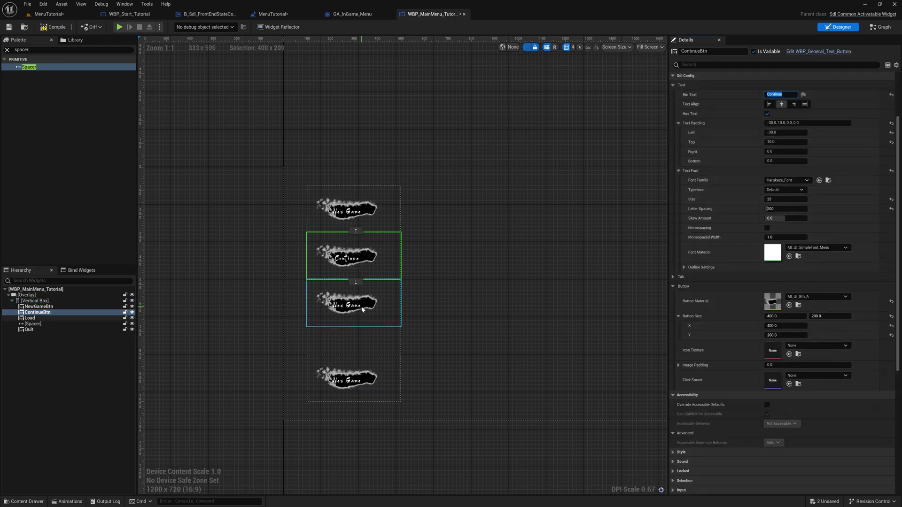
{"action": "left_click", "coordinate": [30, 318]}
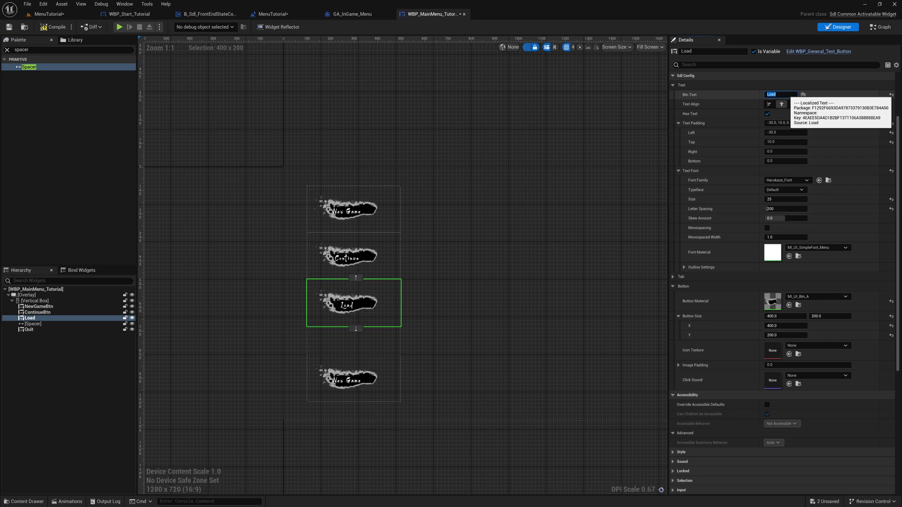
{"action": "left_click", "coordinate": [353, 379]}
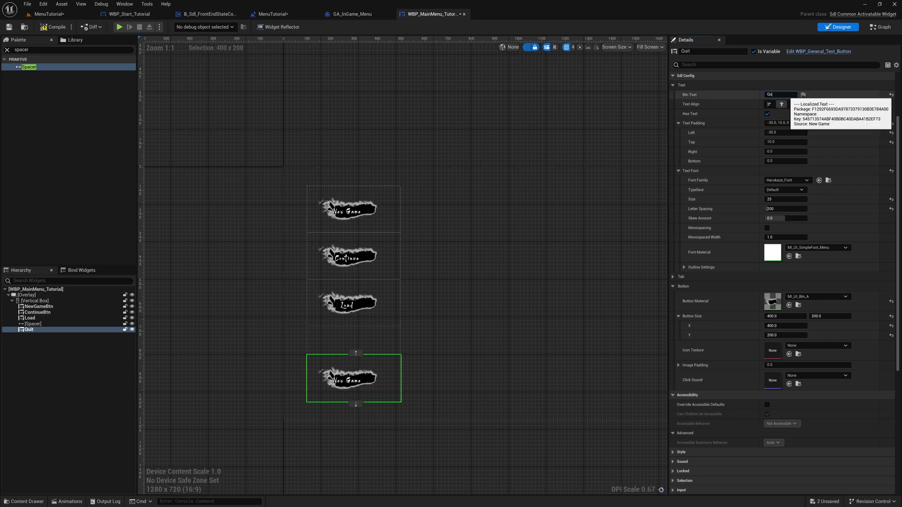
In the MenuTutorial Level Blueprint, search the Create Widget node's class choices for "tuto"
{"action": "left_click", "coordinate": [318, 141]}
{"action": "right_click_drag", "start_coordinate": [606, 266], "coordinate": [511, 237]}
{"action": "scroll", "coordinate": [511, 238], "scroll_direction": "down", "scroll_amount": 1}
{"action": "scroll", "coordinate": [512, 238], "scroll_direction": "up", "scroll_amount": 1}
{"action": "mouse_move", "coordinate": [491, 296]}
{"action": "right_mouse_down"}
{"action": "mouse_move", "coordinate": [472, 289]}
{"action": "mouse_move", "coordinate": [487, 280]}
{"action": "right_mouse_up"}
{"action": "left_click", "coordinate": [456, 442]}
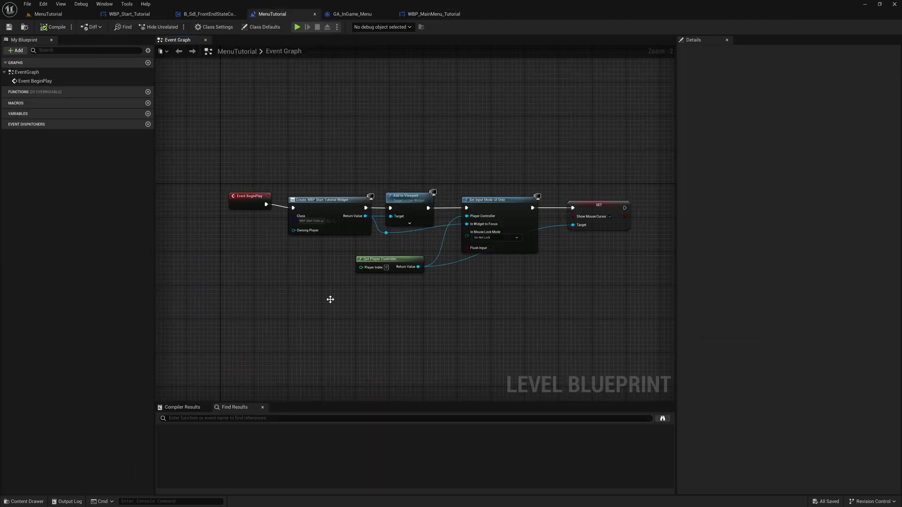
{"action": "left_click", "coordinate": [316, 226]}
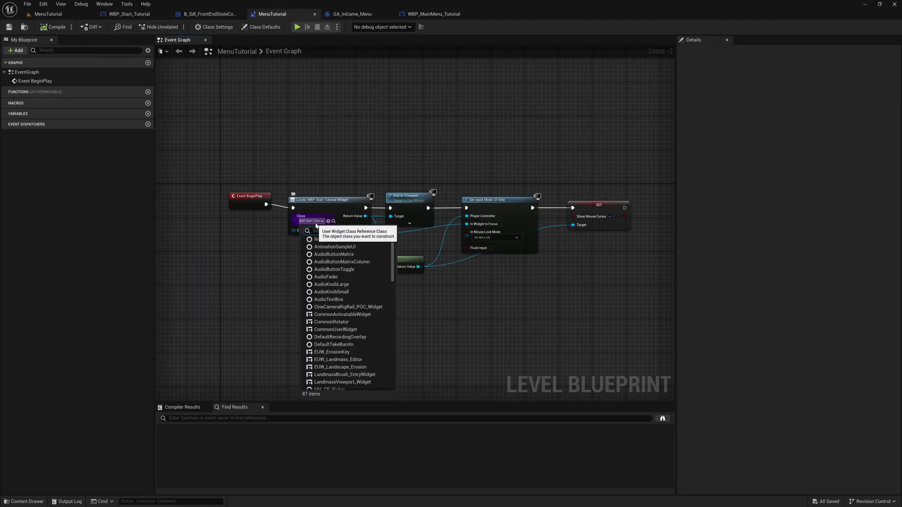
{"action": "type", "text": "tuto"}
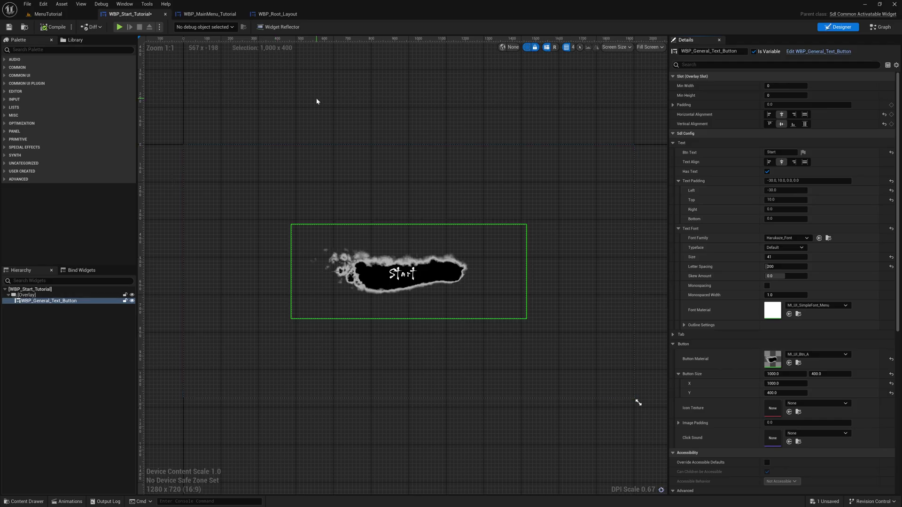
Review the Start button layout in WBP_Start_Tutorial and the four-button layout in WBP_MainMenu_Tutorial
{"action": "left_click", "coordinate": [316, 98]}
{"action": "scroll", "coordinate": [407, 129], "scroll_direction": "down", "scroll_amount": 1}
{"action": "left_click", "coordinate": [418, 251]}
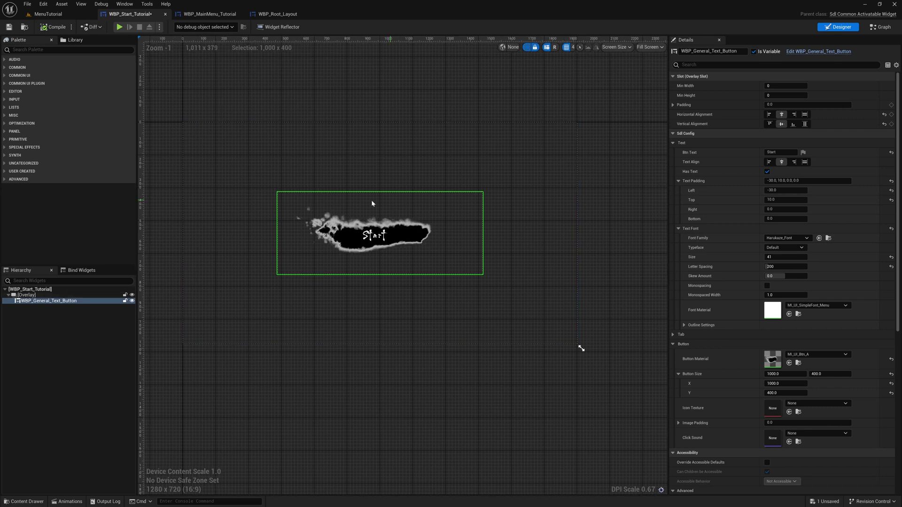
{"action": "left_click", "coordinate": [210, 14]}
{"action": "right_click_drag", "start_coordinate": [483, 250], "coordinate": [498, 239]}
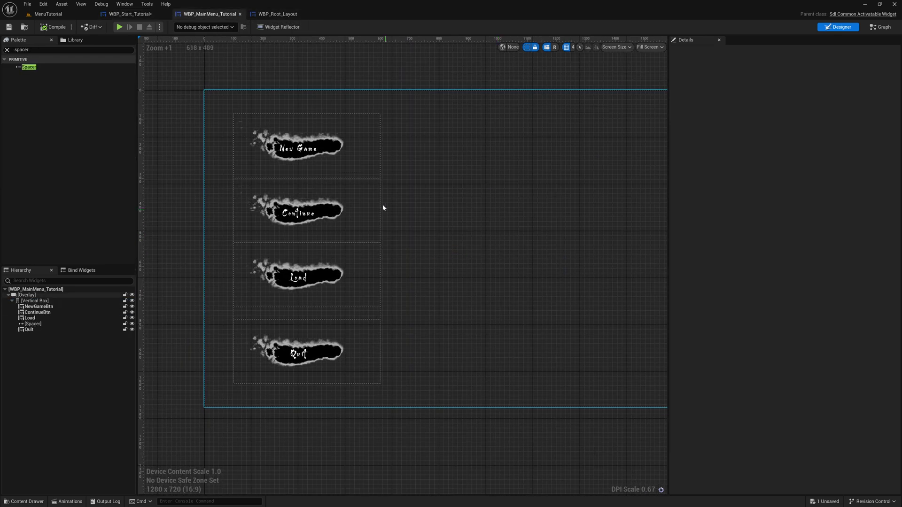
Add an On Clicked event for the Start button in WBP_Start_Tutorial
{"action": "left_click", "coordinate": [135, 15]}
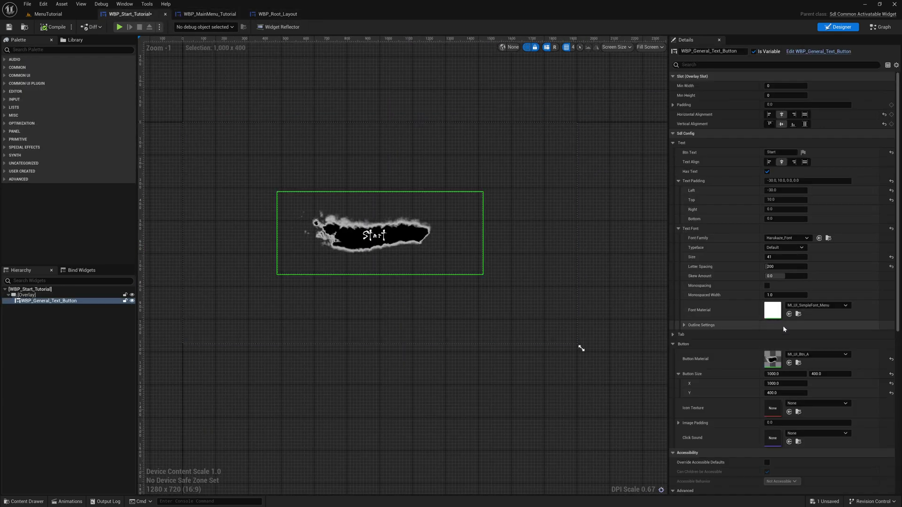
{"action": "scroll", "coordinate": [782, 325], "scroll_direction": "down", "scroll_amount": 5}
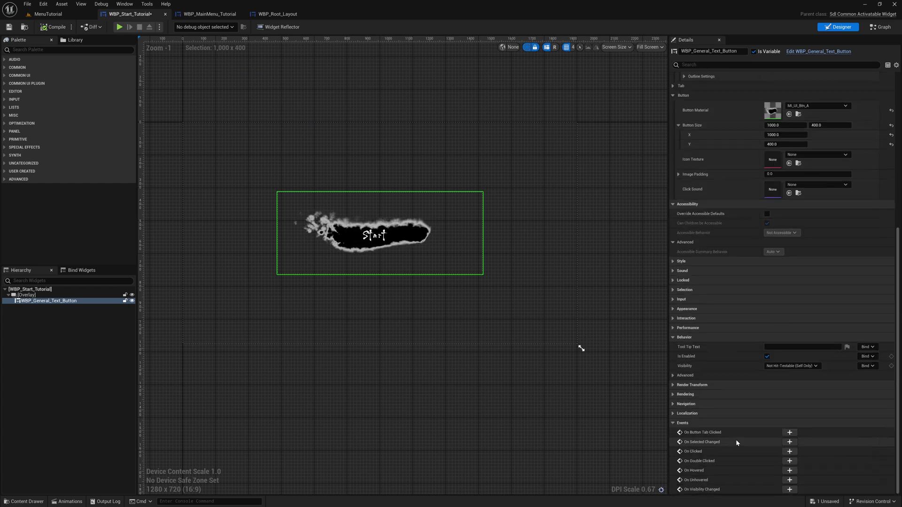
{"action": "left_click", "coordinate": [789, 453]}
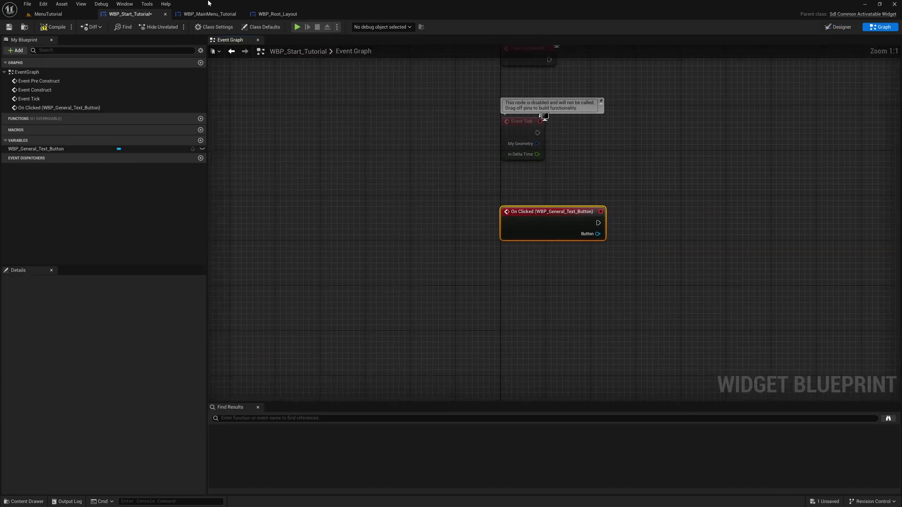
Look over the button layout in WBP_MainMenu_Tutorial and examine InGame_Stack, GameMenu_Stack and TopMenu_Stack in WBP_Root_Layout
{"action": "left_click", "coordinate": [213, 17]}
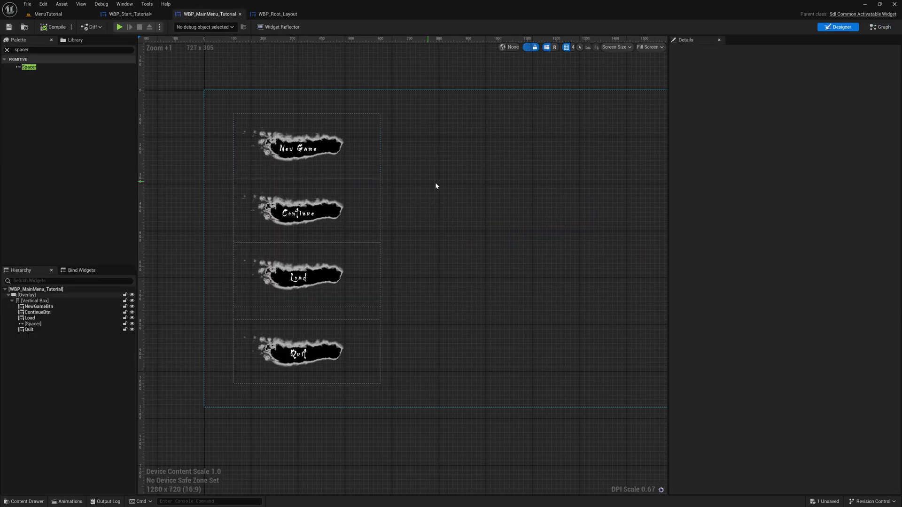
{"action": "scroll", "coordinate": [472, 190], "scroll_direction": "down", "scroll_amount": 1}
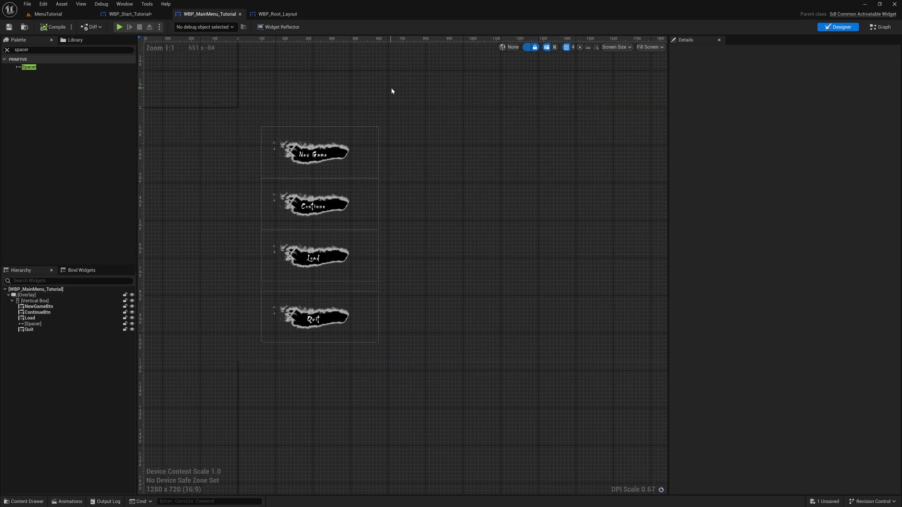
{"action": "right_click_drag", "start_coordinate": [390, 89], "coordinate": [374, 84]}
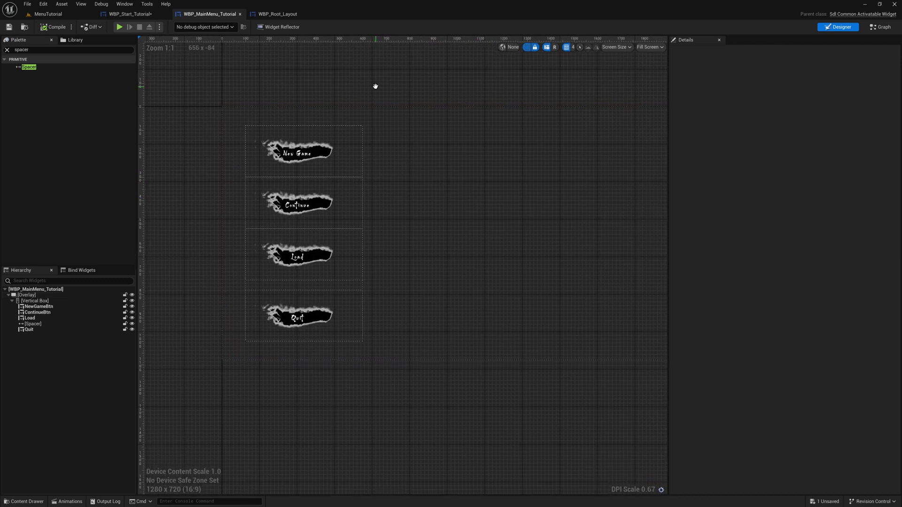
{"action": "left_click", "coordinate": [277, 14]}
{"action": "right_click_drag", "start_coordinate": [413, 142], "coordinate": [400, 131]}
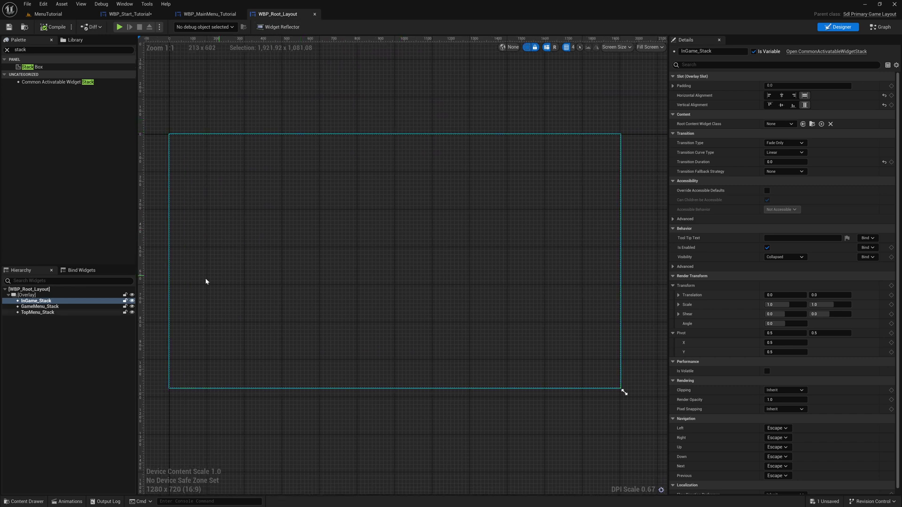
{"action": "left_click", "coordinate": [62, 307]}
{"action": "left_click", "coordinate": [57, 313]}
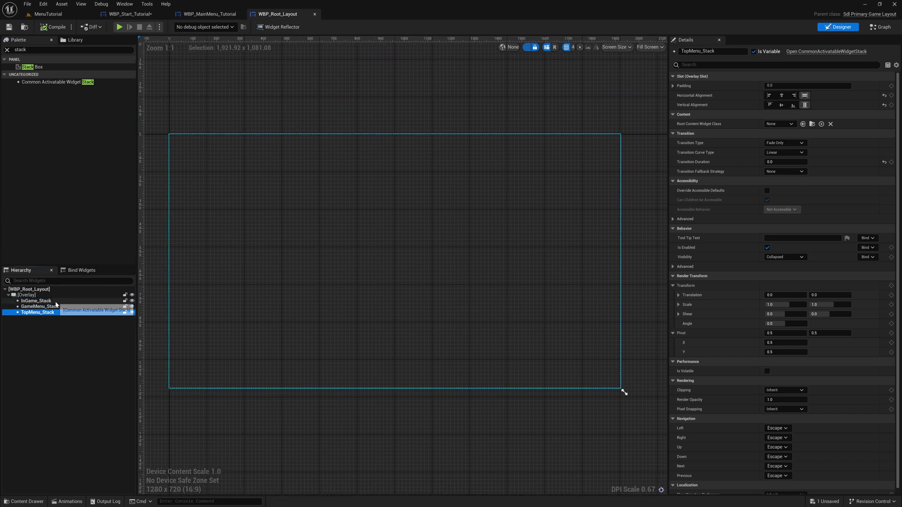
{"action": "left_click", "coordinate": [55, 302]}
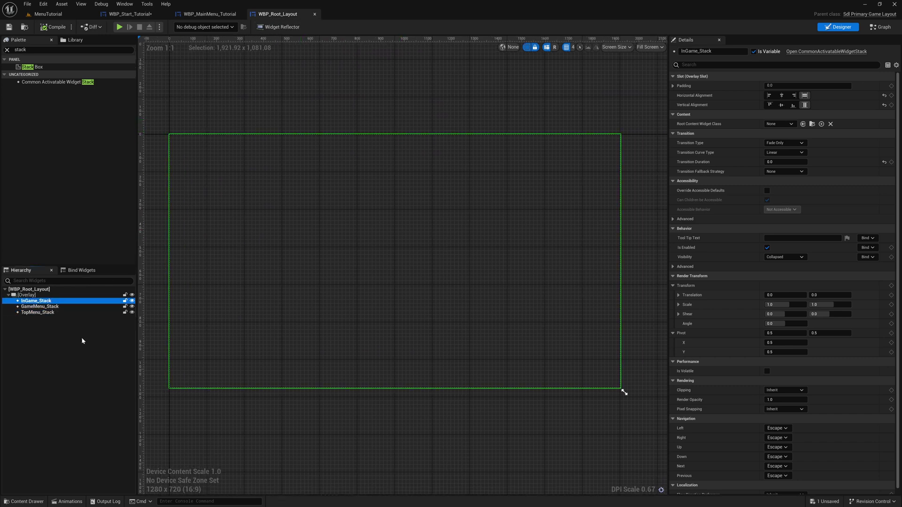
{"action": "left_click", "coordinate": [66, 307]}
{"action": "left_click", "coordinate": [66, 312]}
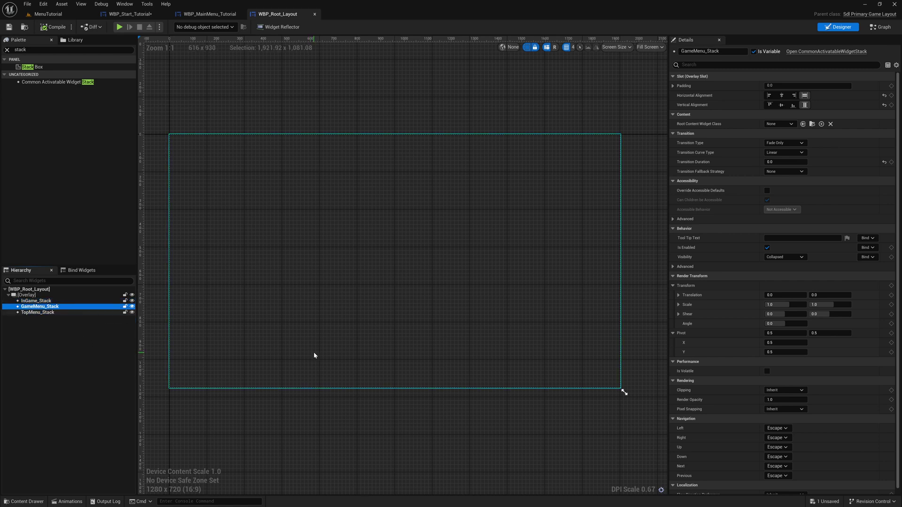
{"action": "right_click_drag", "start_coordinate": [361, 409], "coordinate": [357, 403]}
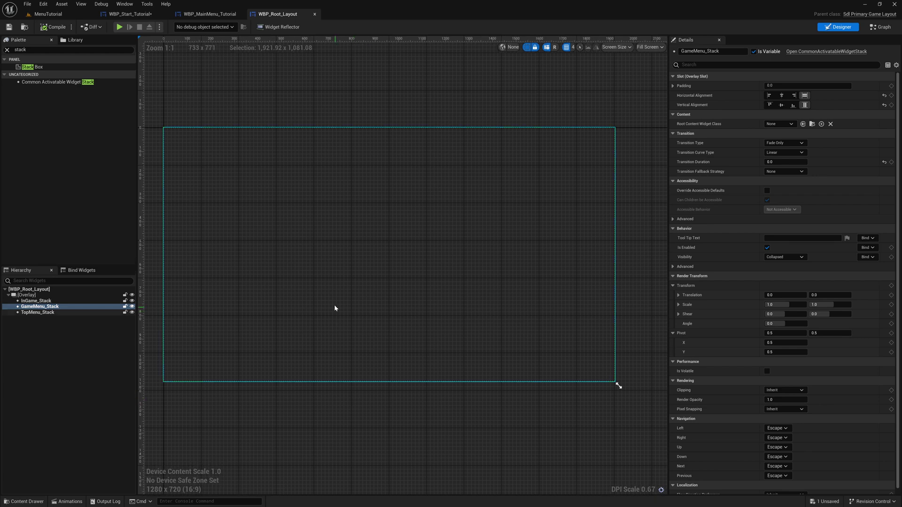
{"action": "left_click", "coordinate": [94, 309]}
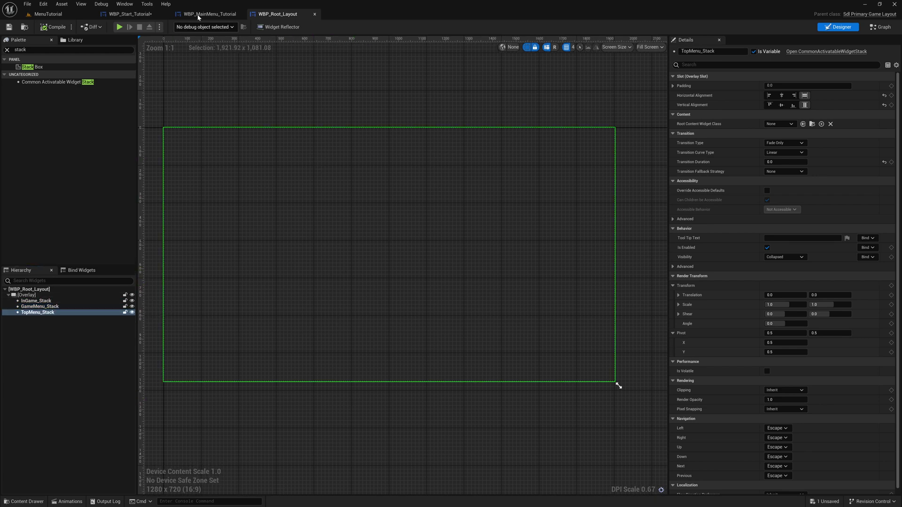
Compare the Start and main menu widgets with the InGame_Stack and GameMenu_Stack layers of WBP_Root_Layout
{"action": "left_click", "coordinate": [128, 14]}
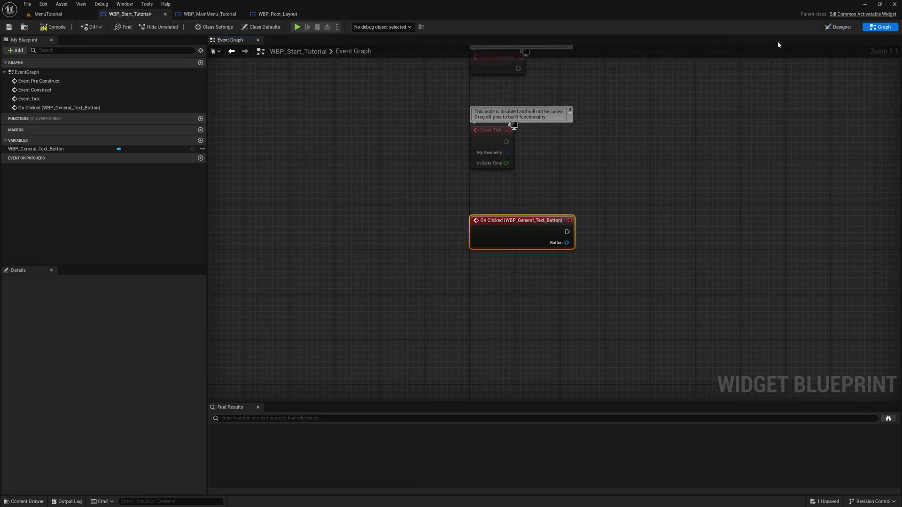
{"action": "left_click", "coordinate": [841, 27]}
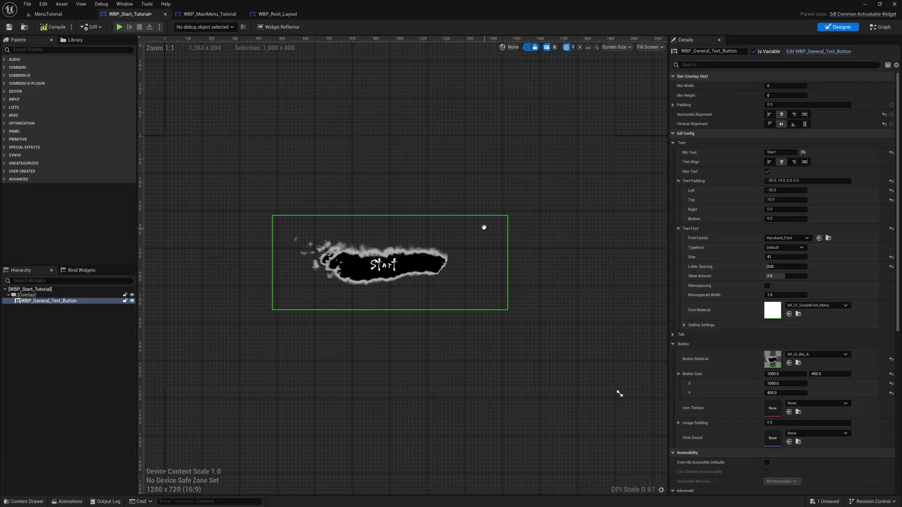
{"action": "left_click", "coordinate": [276, 14]}
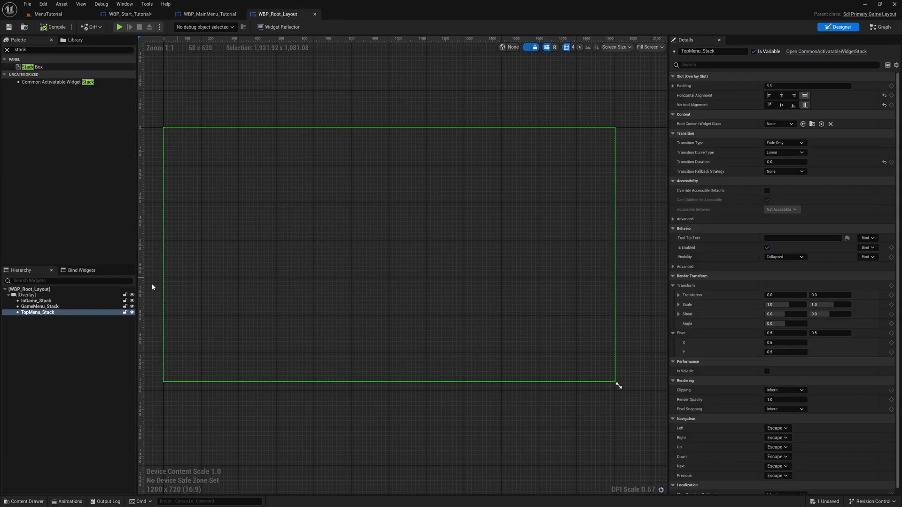
{"action": "left_click", "coordinate": [109, 301]}
{"action": "left_click", "coordinate": [56, 307]}
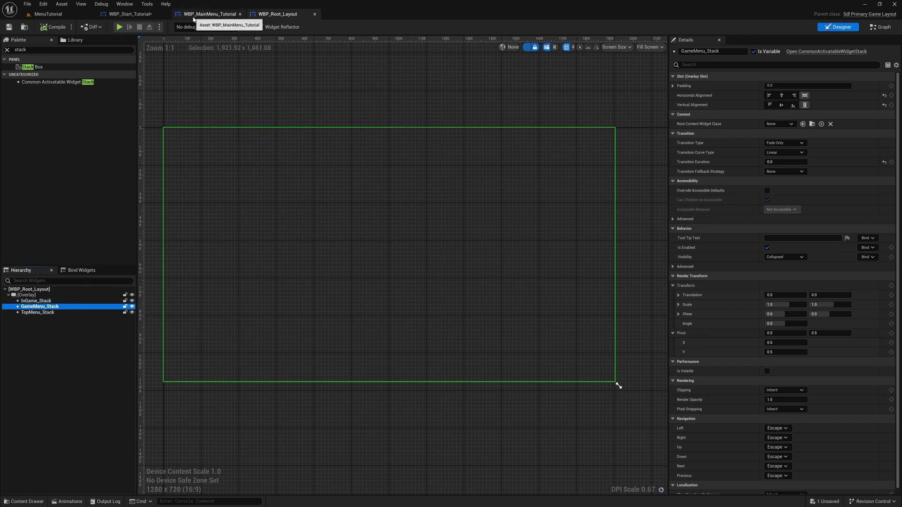
{"action": "left_click", "coordinate": [154, 14]}
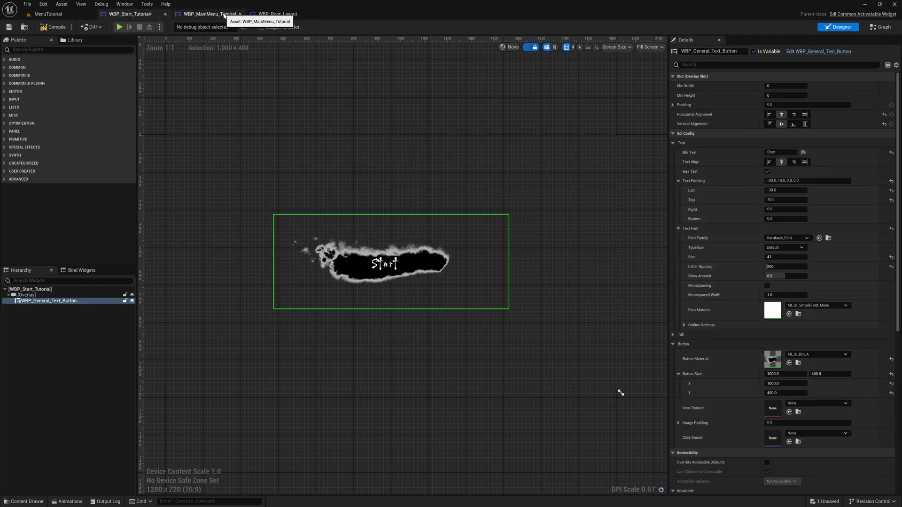
{"action": "left_click", "coordinate": [211, 14]}
{"action": "left_click", "coordinate": [278, 15]}
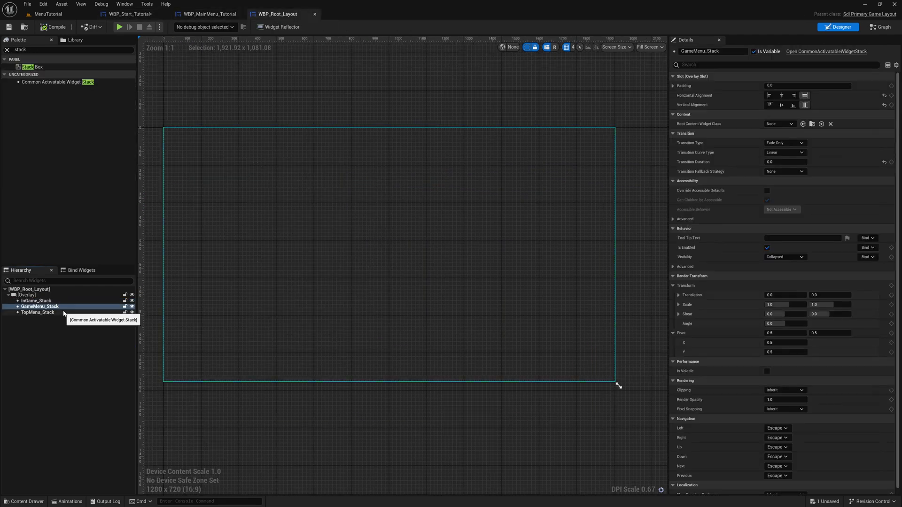
Inspect the Continue and Load buttons and their layout in WBP_MainMenu_Tutorial
{"action": "left_click", "coordinate": [209, 15]}
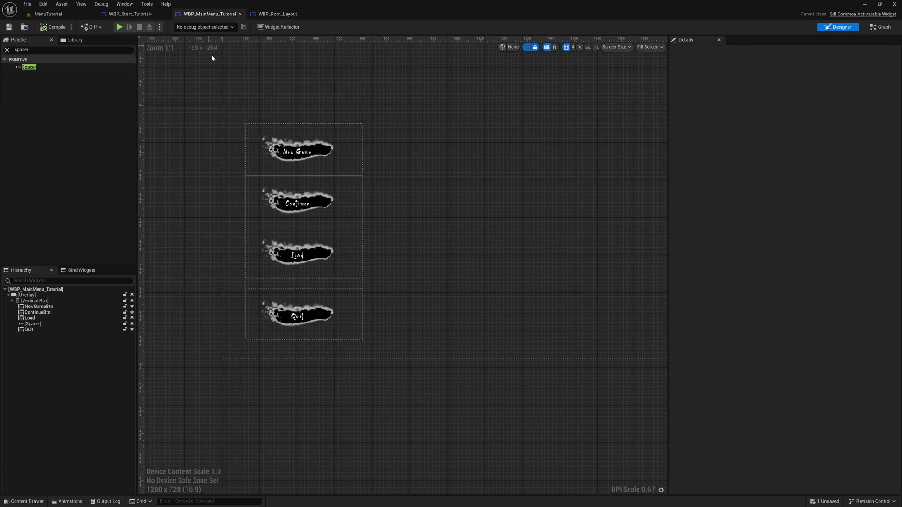
{"action": "left_click", "coordinate": [298, 202]}
{"action": "left_click", "coordinate": [304, 254]}
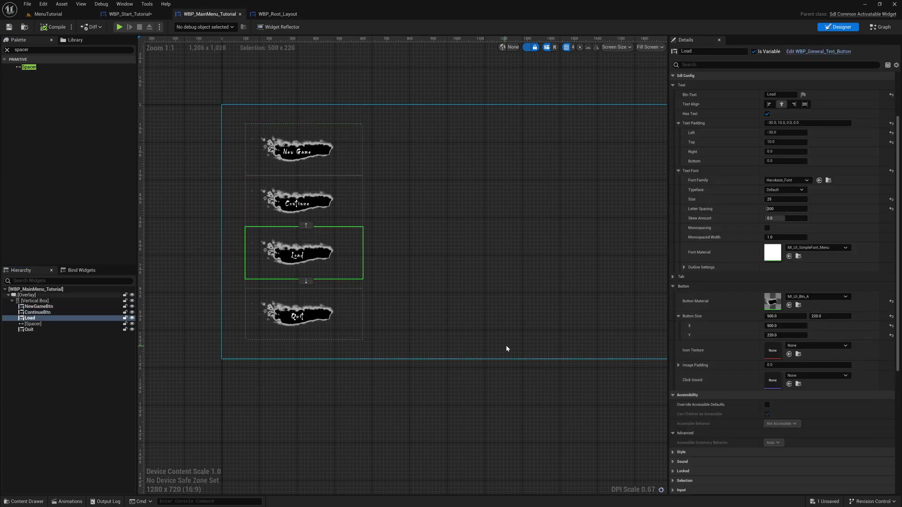
{"action": "scroll", "coordinate": [499, 413], "scroll_direction": "down", "scroll_amount": 1}
{"action": "right_click_drag", "start_coordinate": [531, 420], "coordinate": [509, 415]}
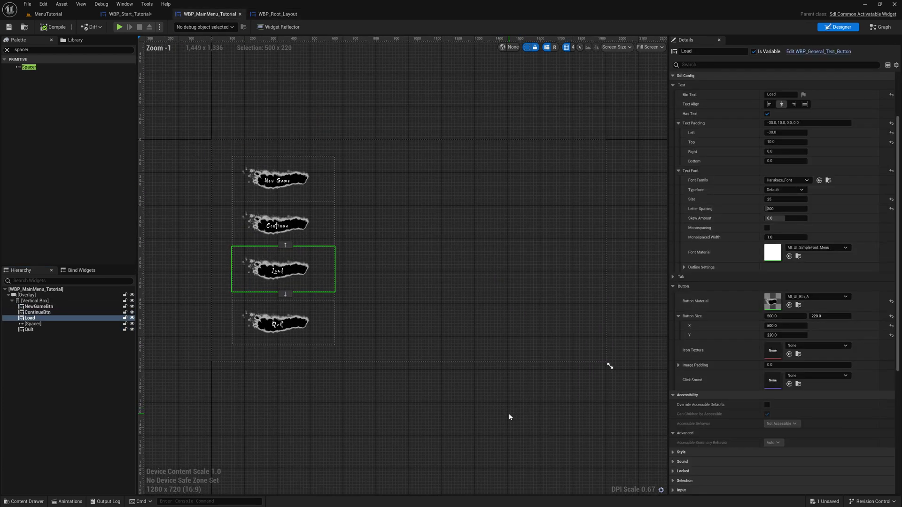
{"action": "scroll", "coordinate": [567, 406], "scroll_direction": "up", "scroll_amount": 1}
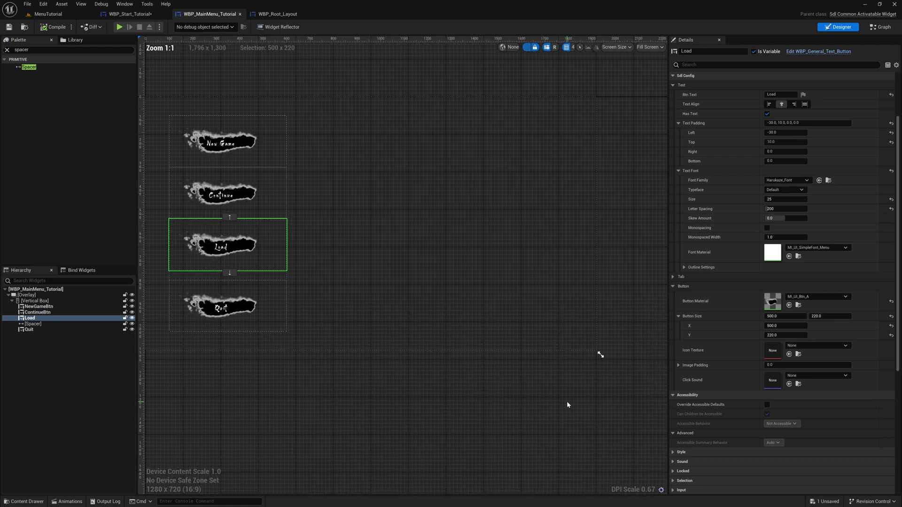